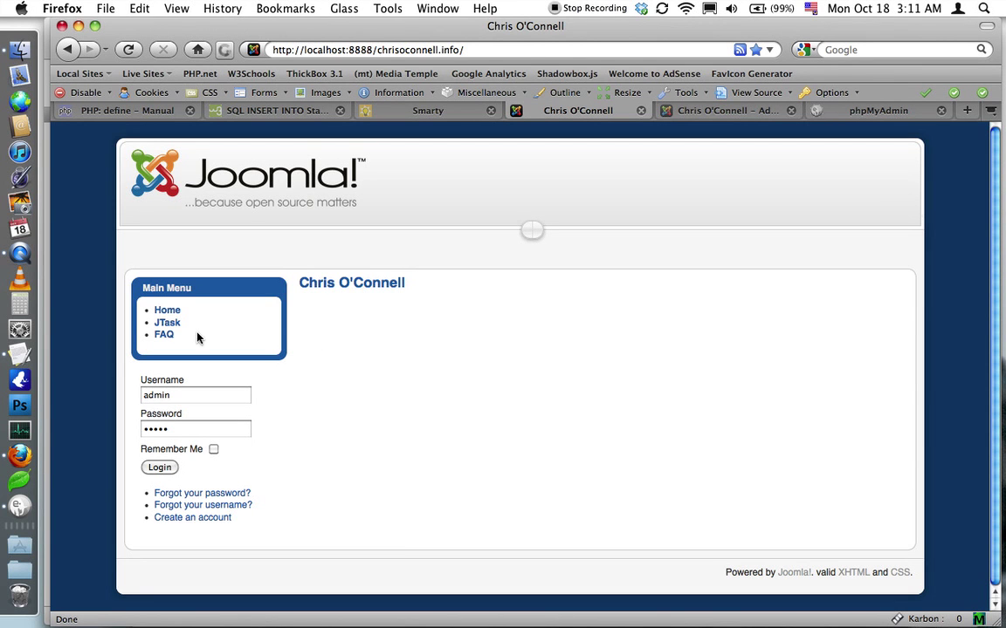
Step: Open the Website Project from the site's JTask project list and look through its tasks
left_click(167, 323)
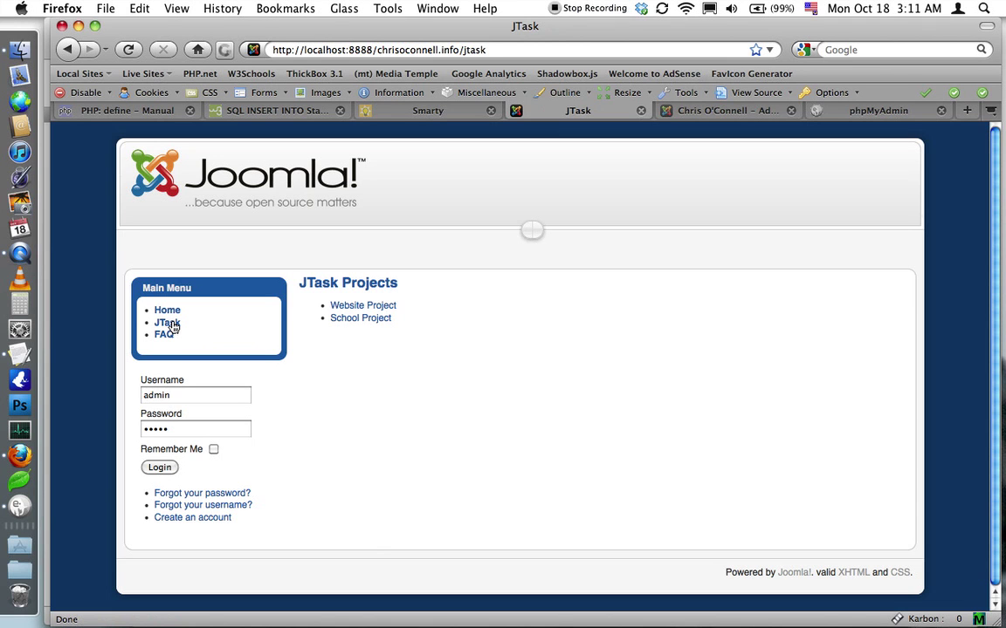
left_click(339, 310)
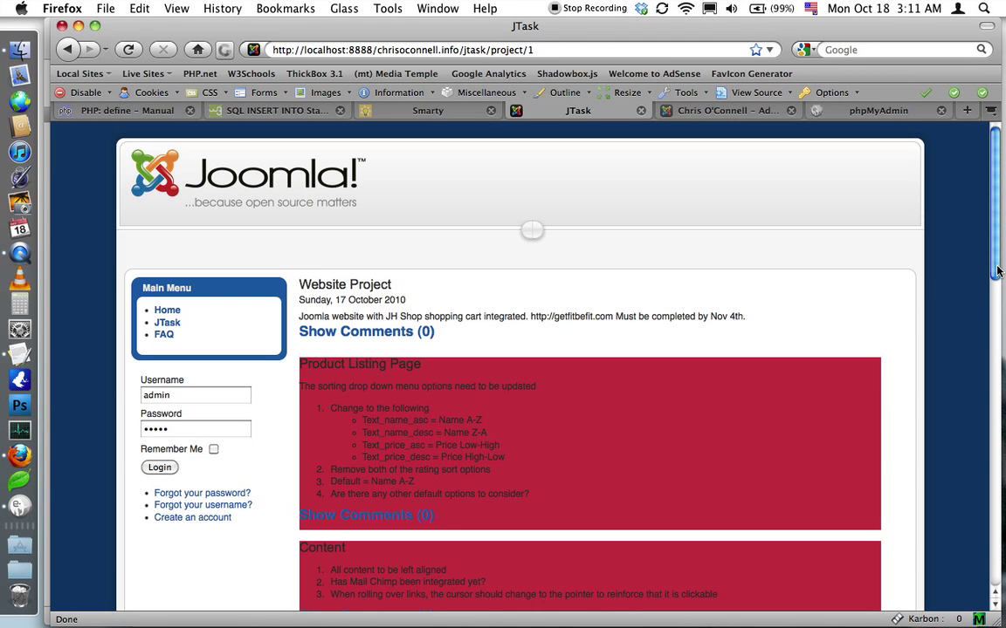
mouse_move(998, 271)
left_mouse_down()
mouse_move(972, 397)
mouse_move(960, 580)
mouse_move(947, 473)
mouse_move(949, 240)
left_mouse_up()
Step: Switch to the Joomla administration and start a new task in JTask's task manager
left_click(729, 111)
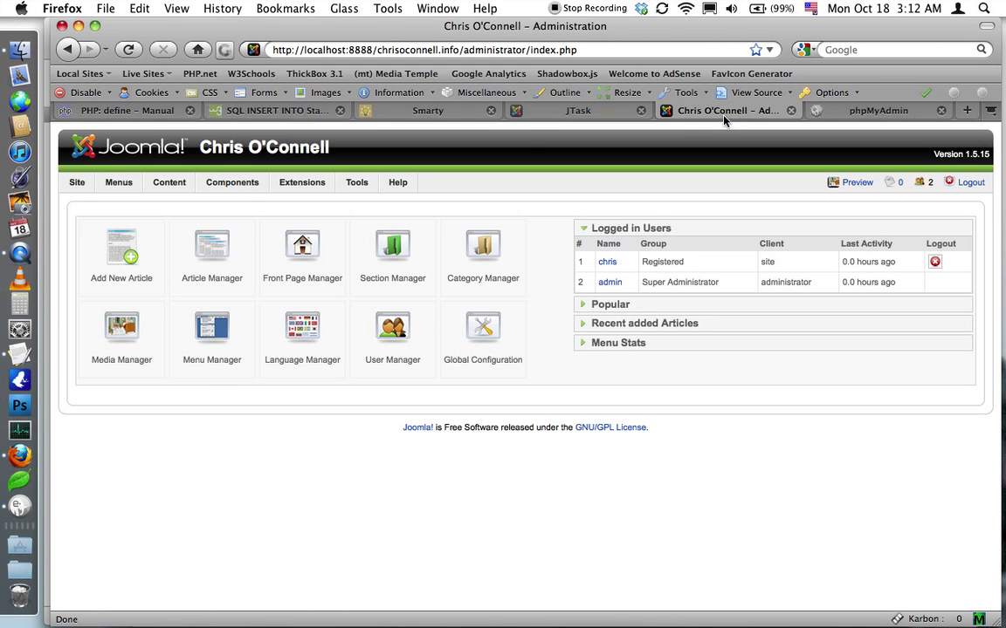
mouse_move(232, 182)
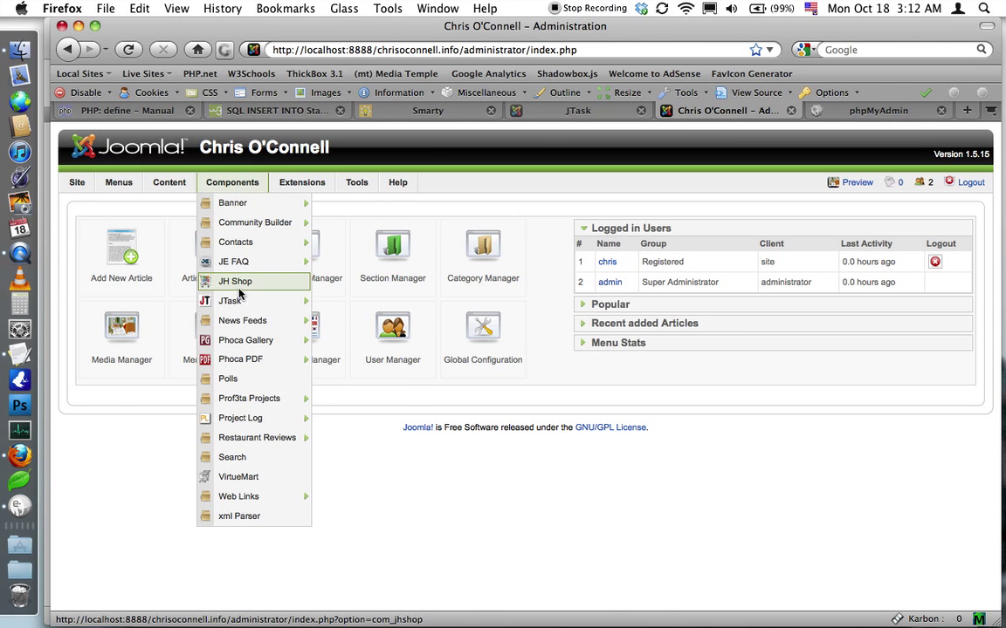
mouse_move(240, 303)
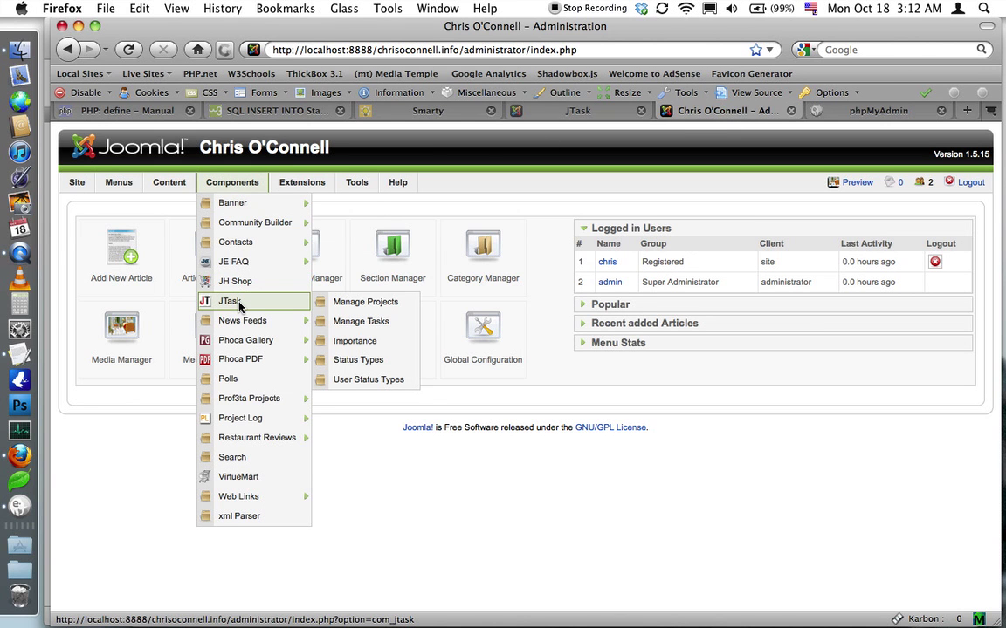
left_click(387, 323)
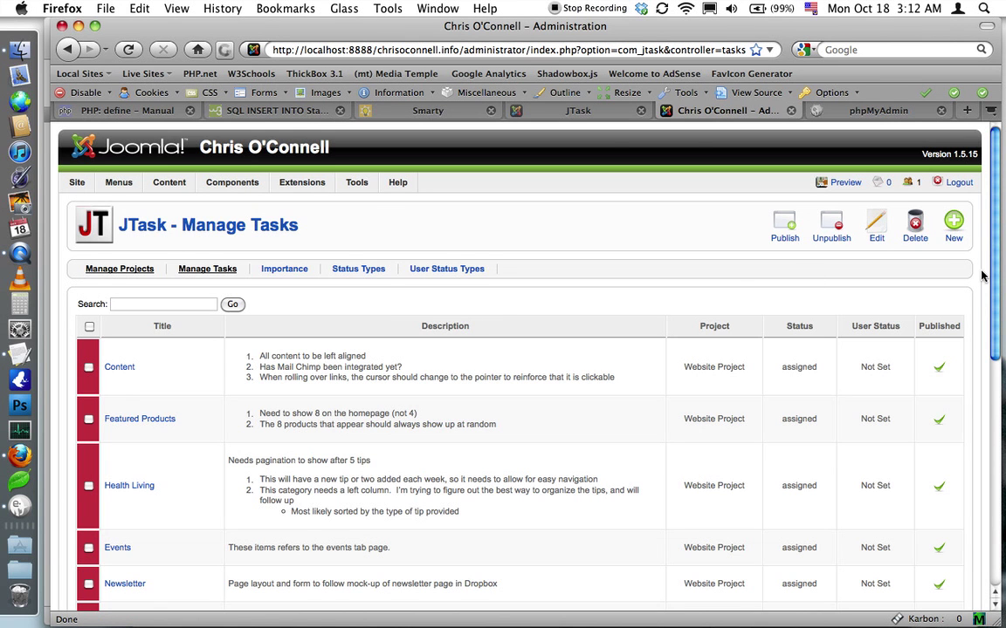
left_click_drag(994, 277, 959, 229)
left_click(956, 229)
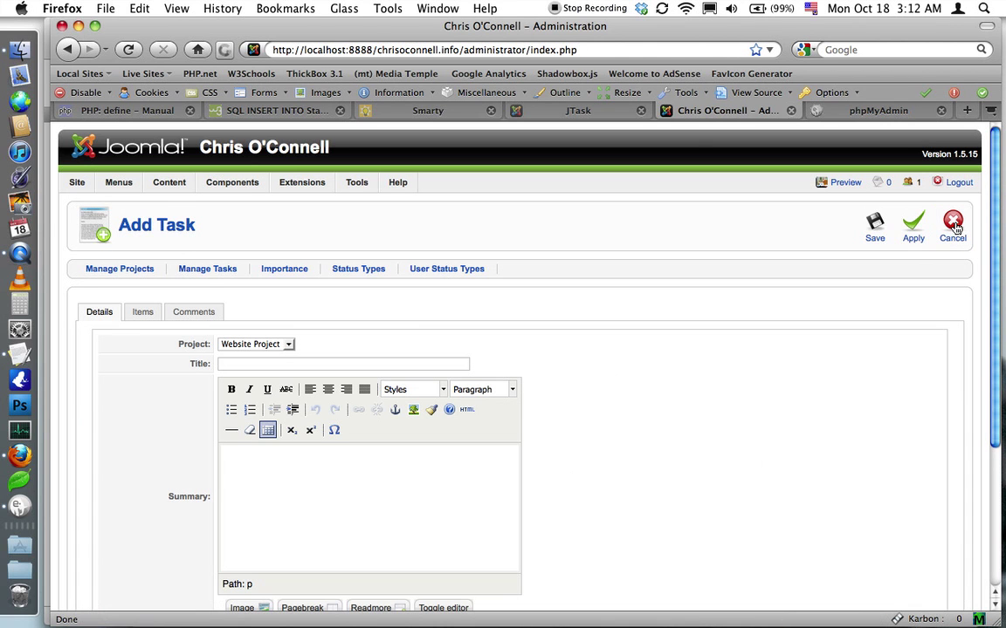
Step: Assign the new task to the Website Project and title it "Account Pages"
left_click(288, 344)
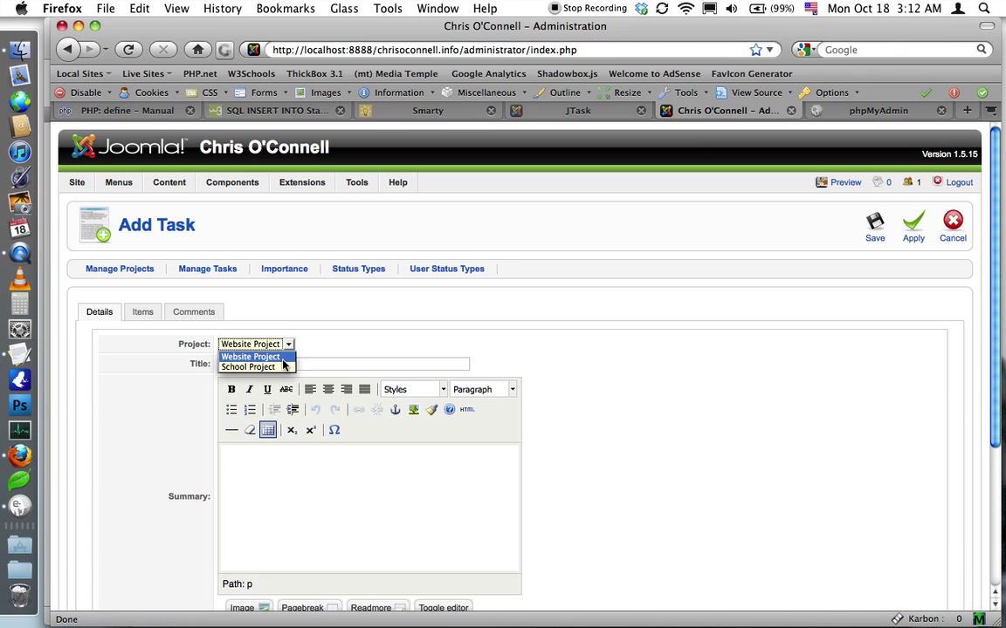
left_click(283, 359)
left_click(299, 364)
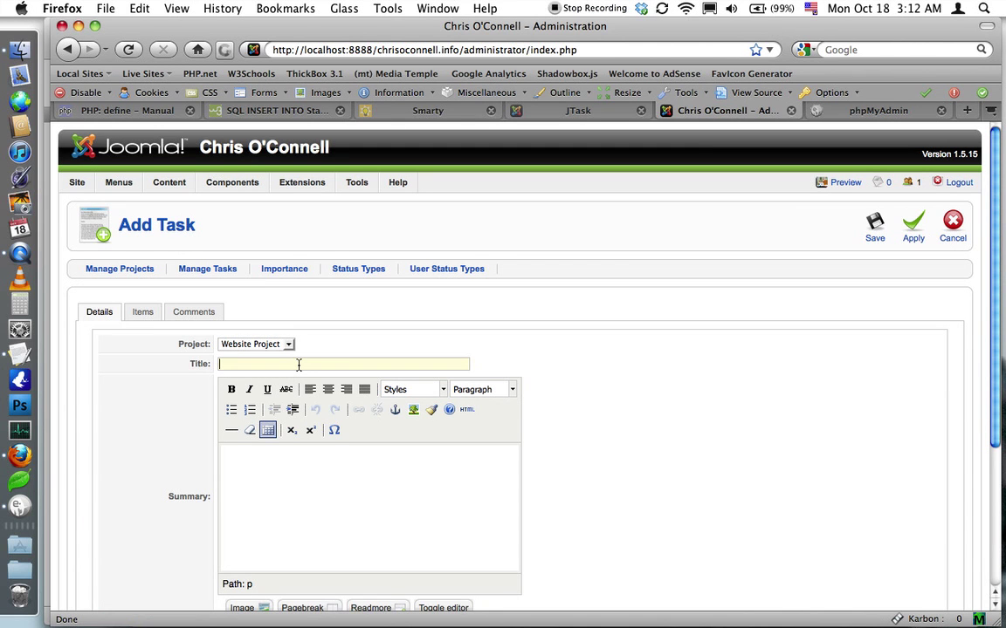
type("Account Pages")
key("Tab")
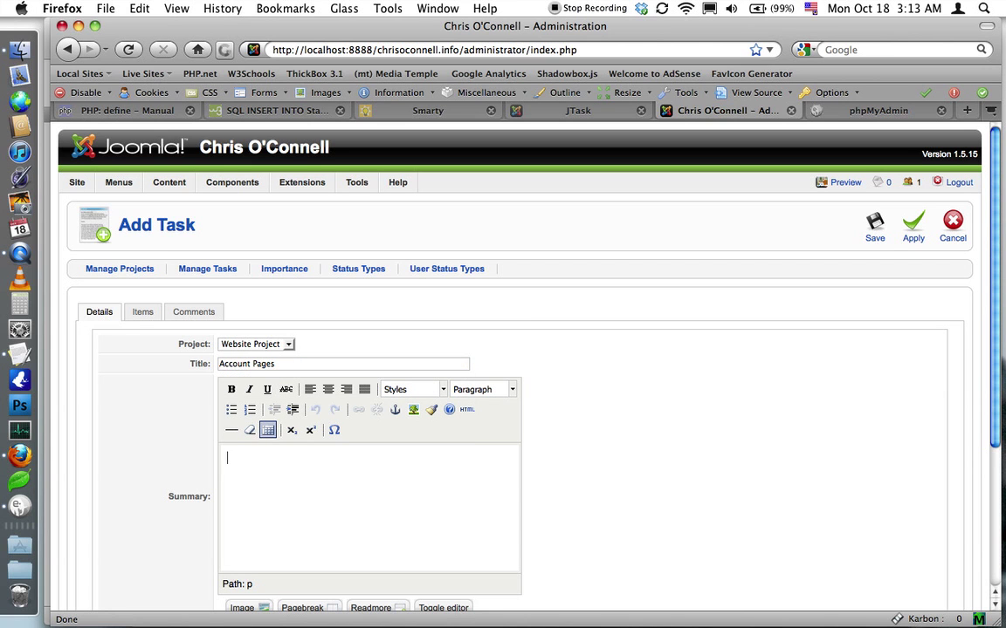
Step: Copy "Formatting needed on all account pages for better readability/usability" from TextEdit into the task's summary in Firefox
key("super+Tab")
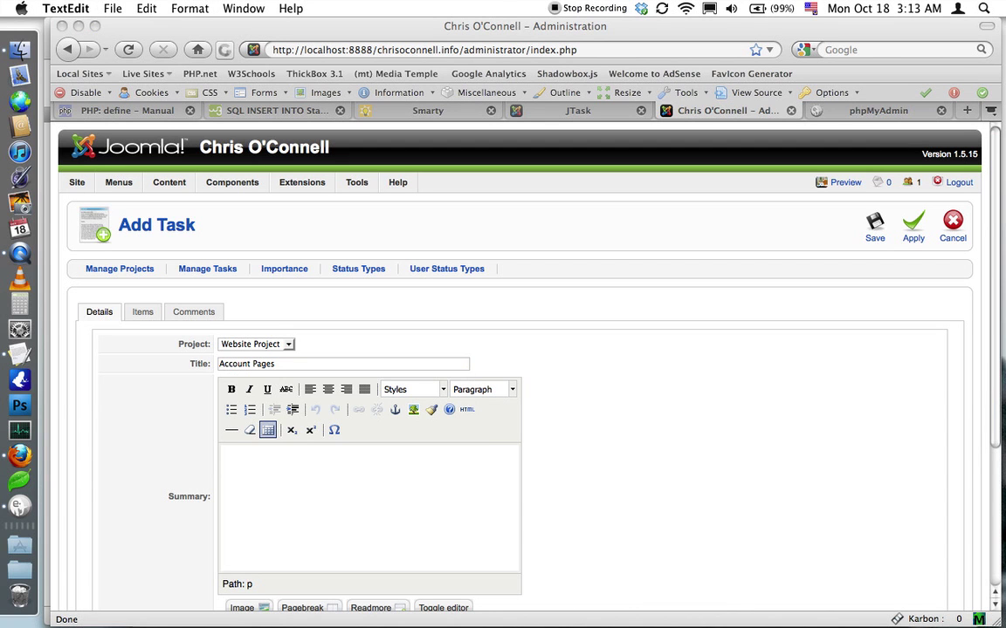
key("super+c")
key("super+Tab")
key("super+v")
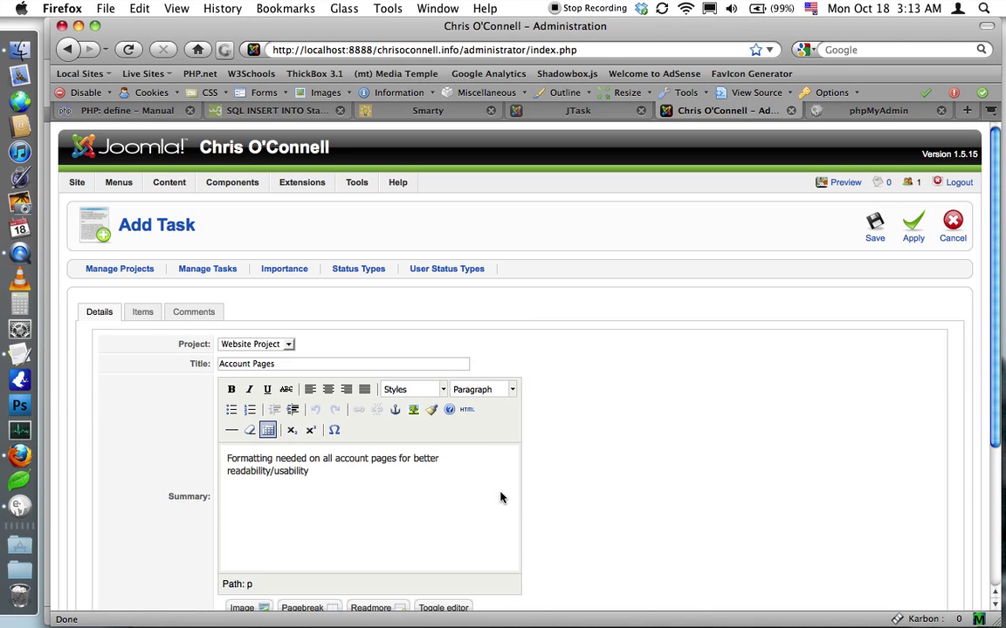
Step: Set the task's start date to 2010-10-18 and its completion date to 2010-10-20
scroll(597, 486, "down", 3)
scroll(596, 479, "down", 2)
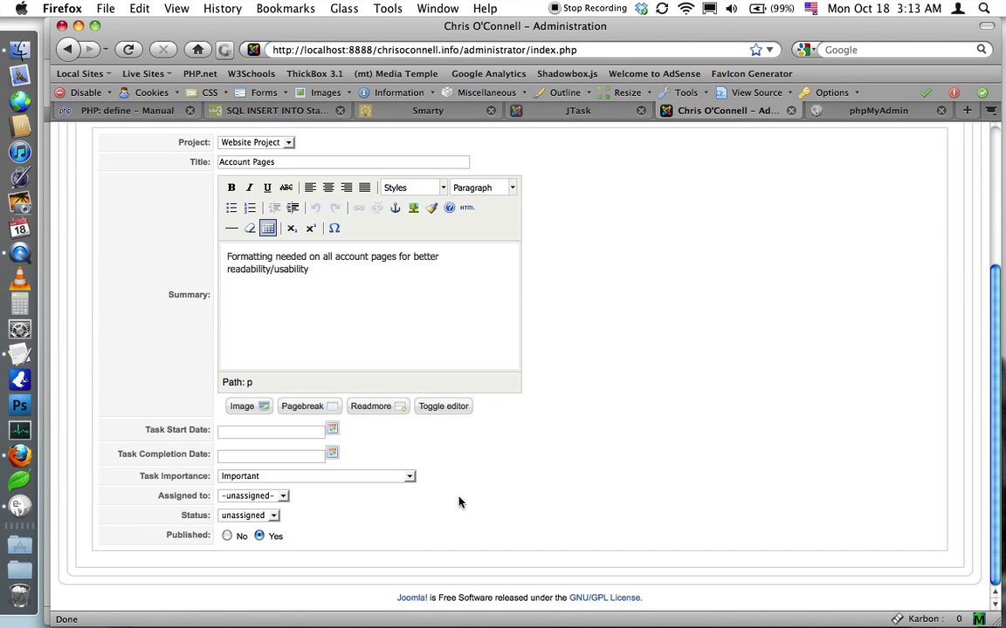
left_click(331, 432)
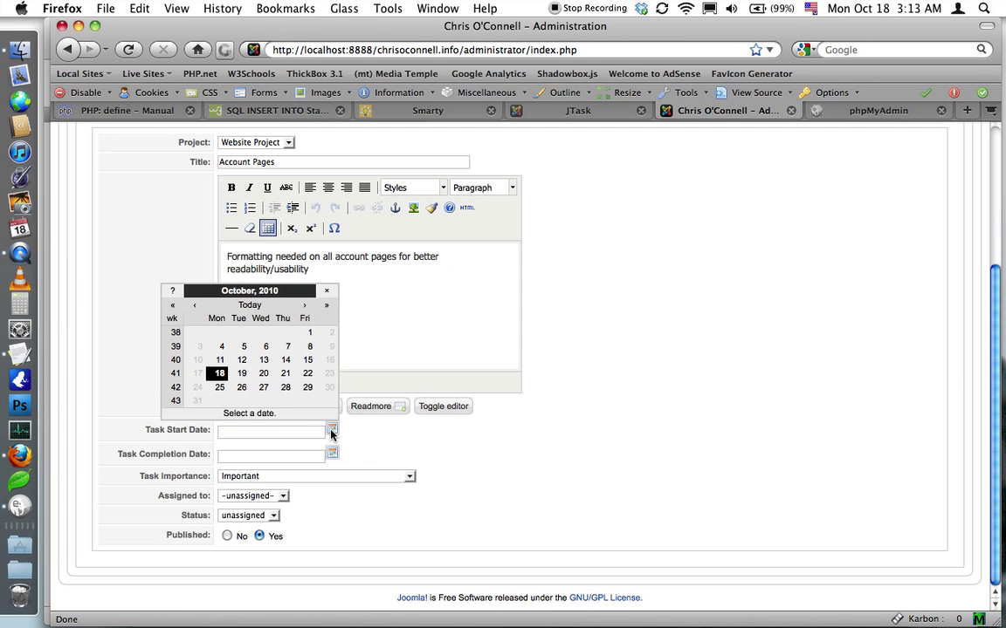
left_click(220, 374)
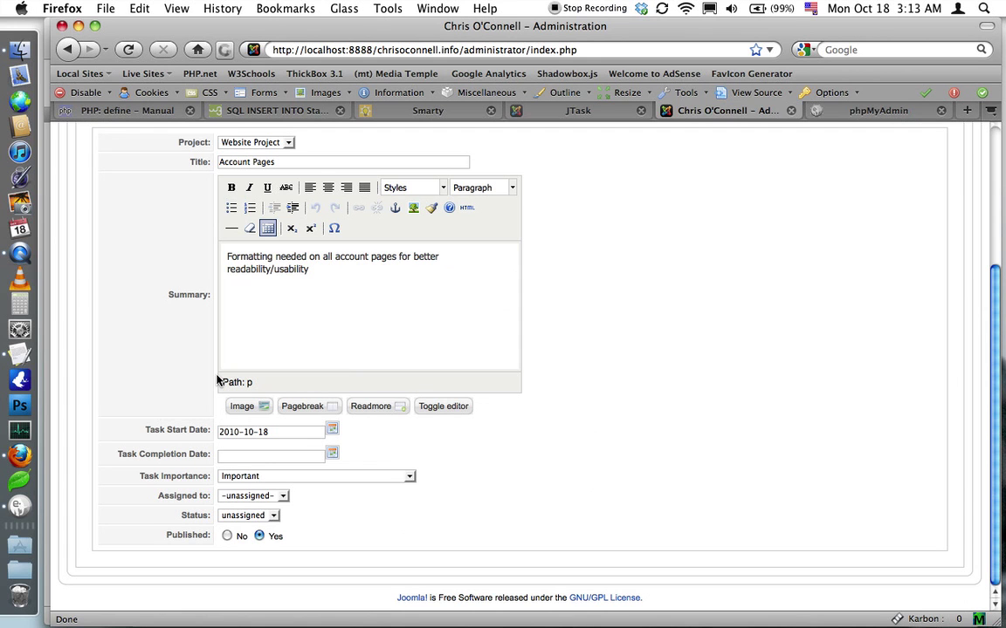
left_click(330, 454)
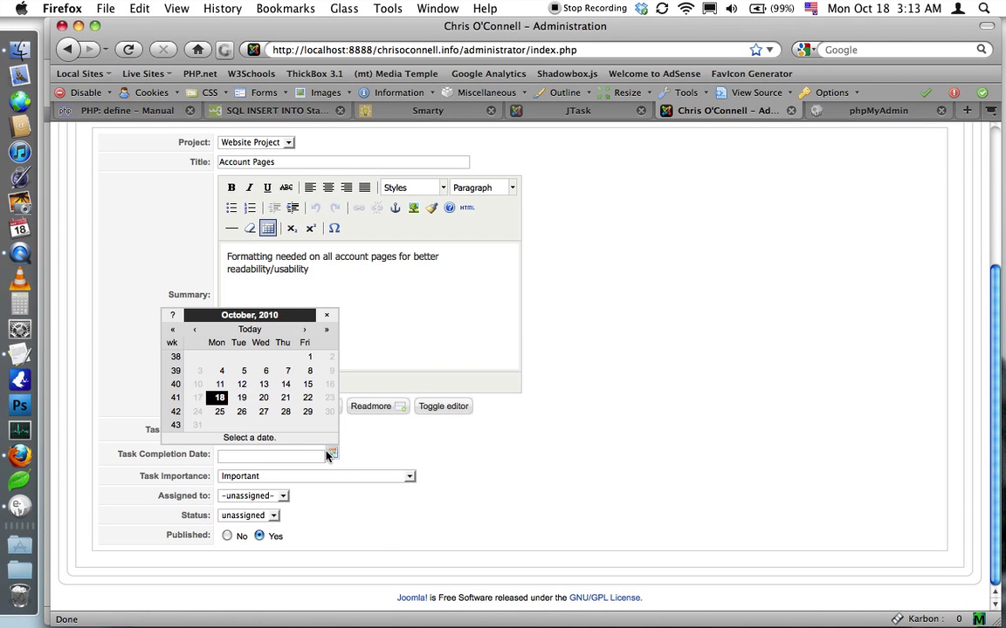
left_click(263, 398)
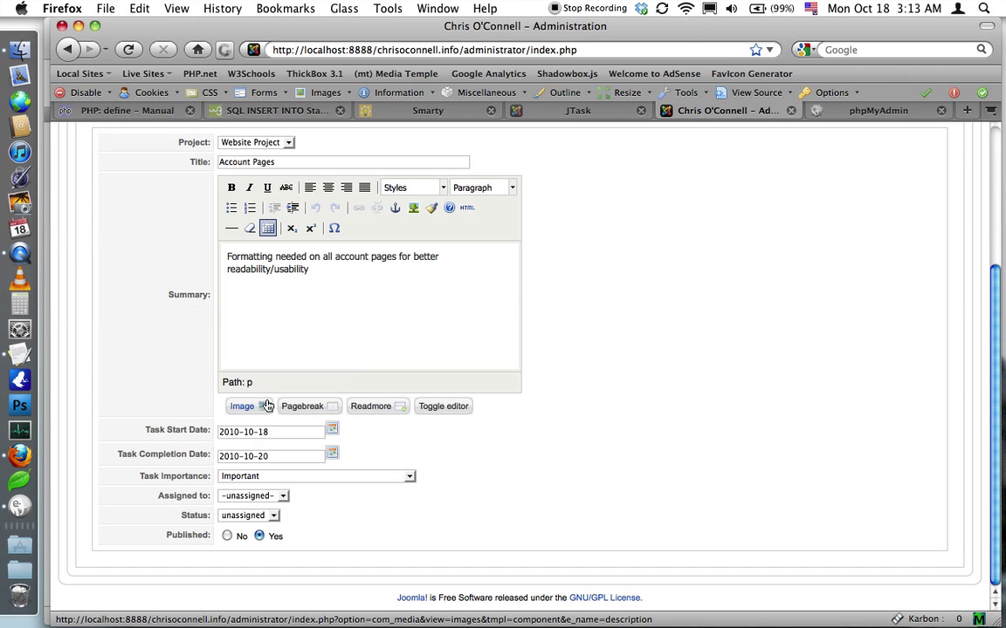
Step: Choose Important as the task importance and assign the task to the fourth user in the user list
left_click(410, 479)
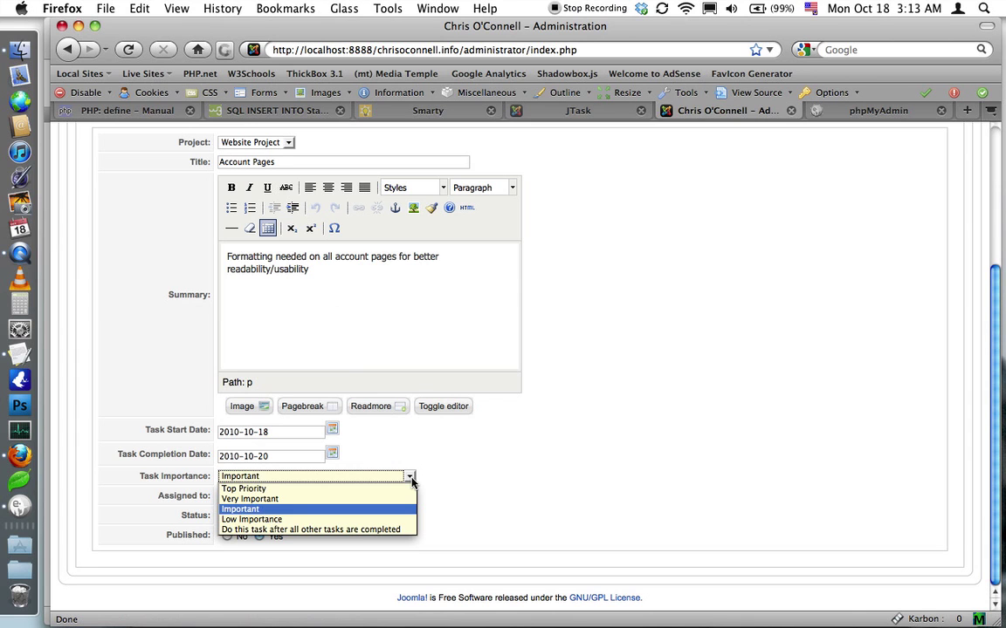
left_click(352, 511)
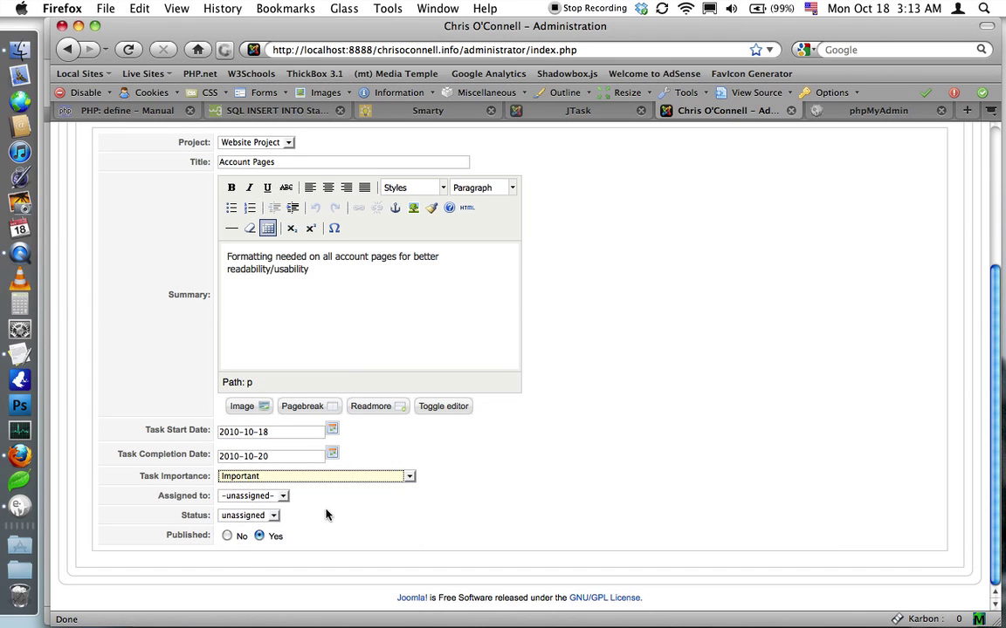
left_click(281, 496)
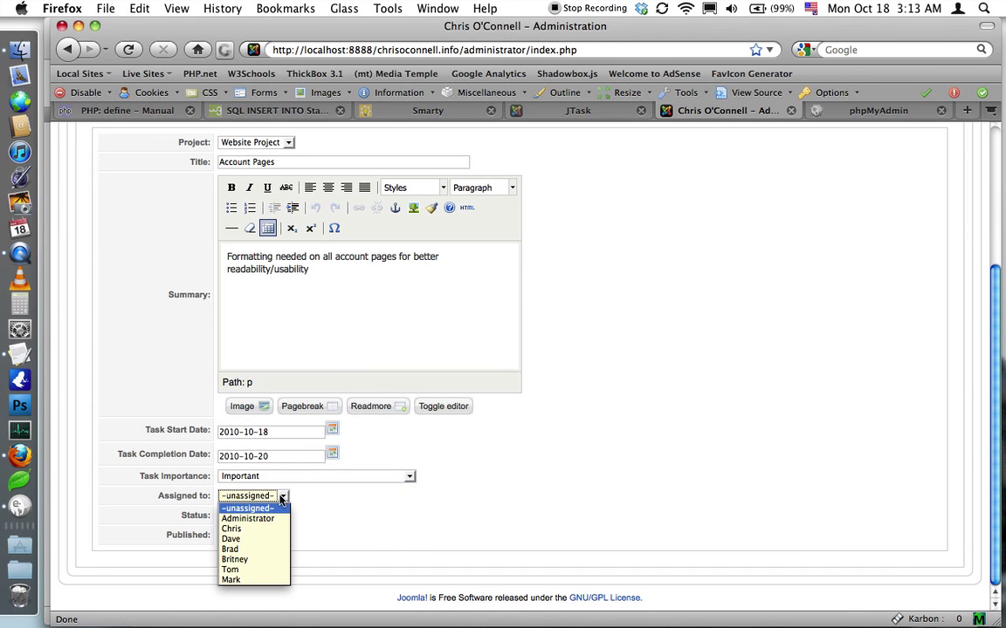
left_click(271, 542)
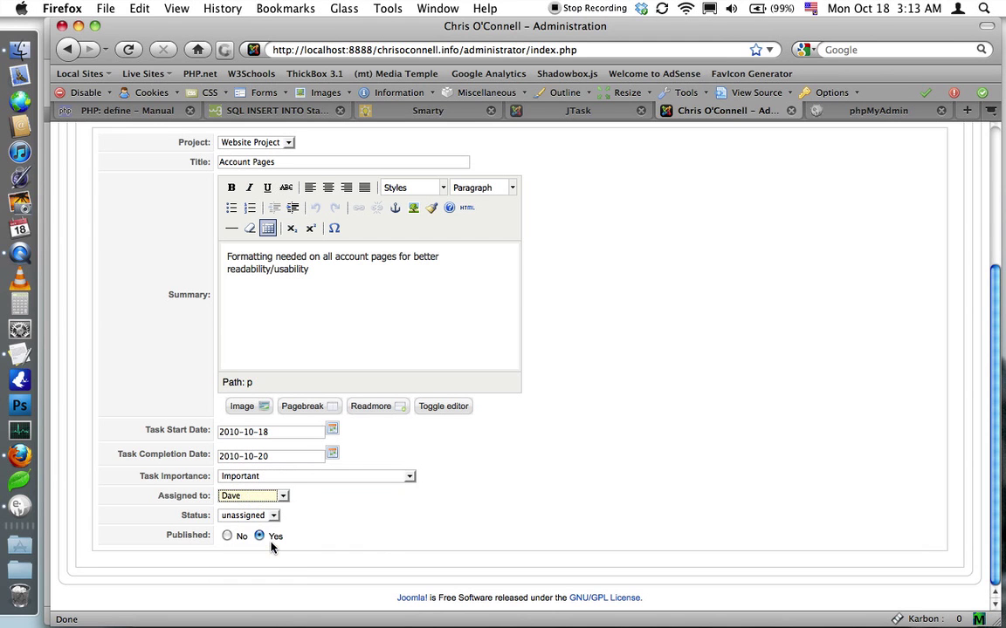
Step: Set the task's status to assigned and save the task
left_click(272, 516)
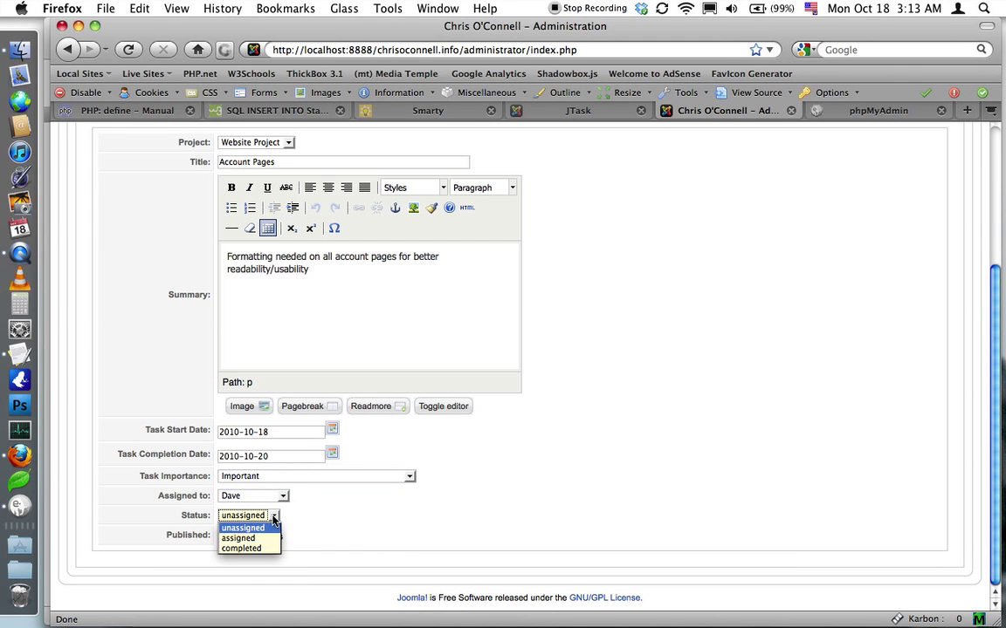
left_click(265, 540)
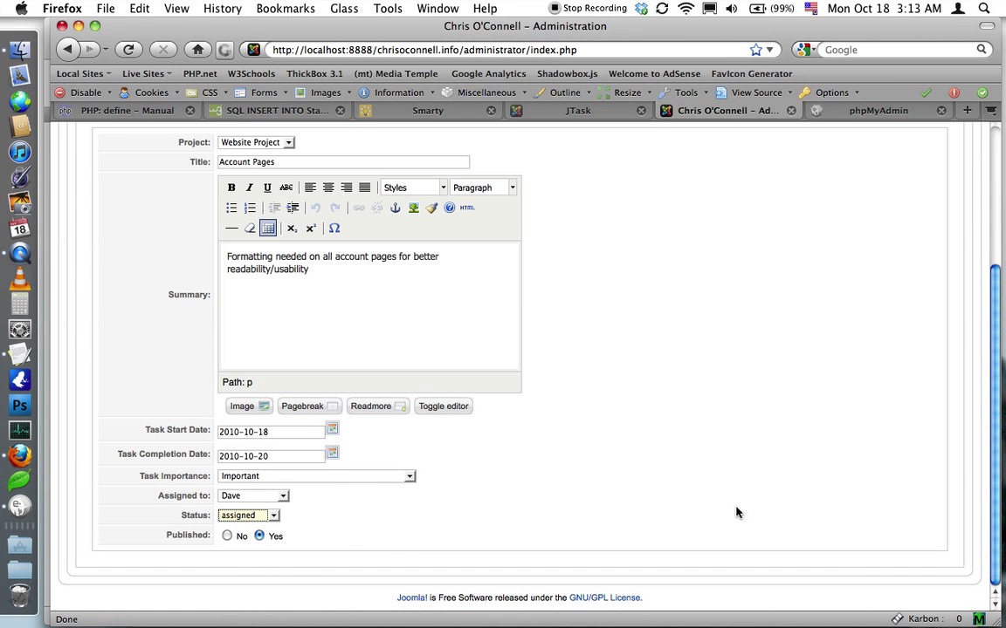
scroll(648, 514, "up", 5)
left_click(875, 231)
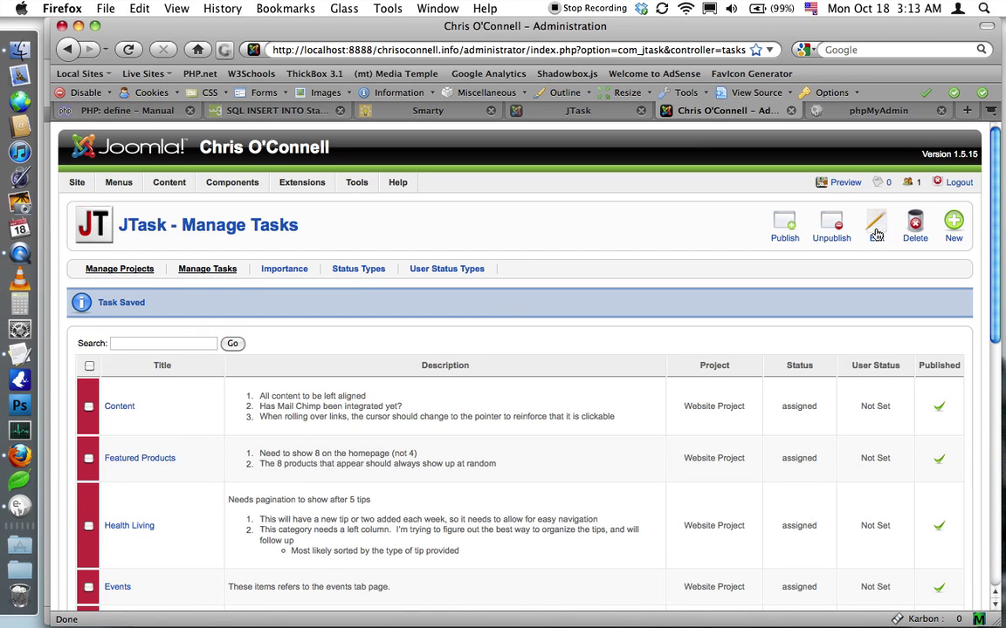
Step: Reload the Website Project page on the site's front end and check its task list for Account Pages
left_click(567, 111)
key("super+r")
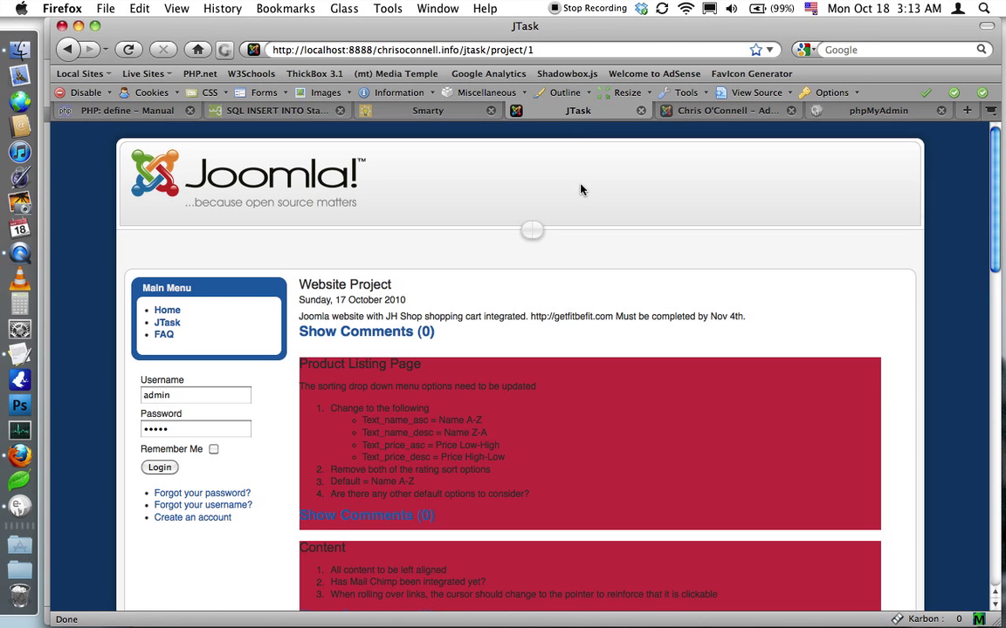
left_click_drag(993, 198, 983, 524)
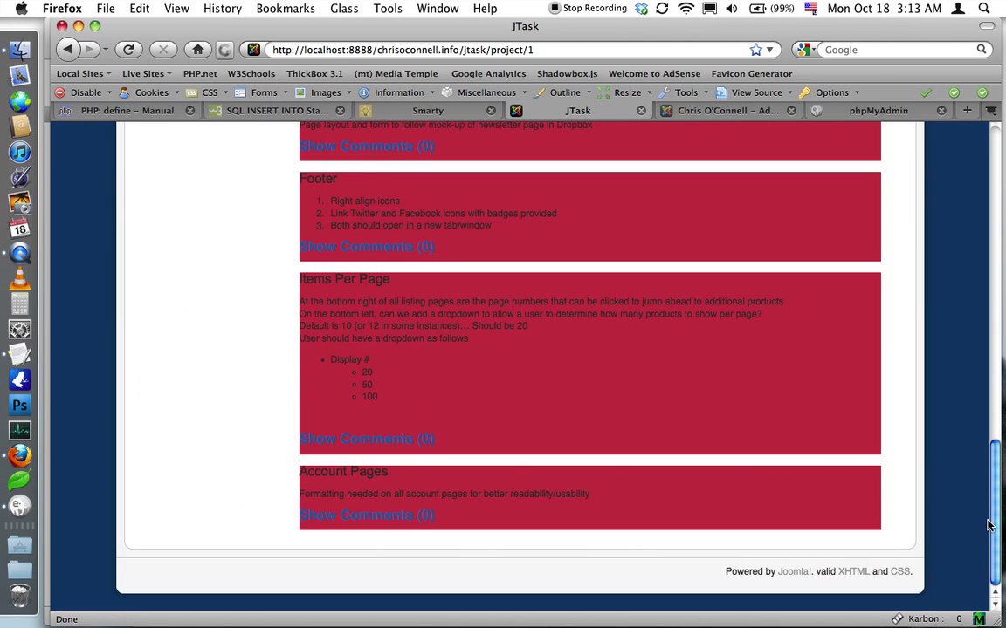
left_click_drag(992, 506, 886, 201)
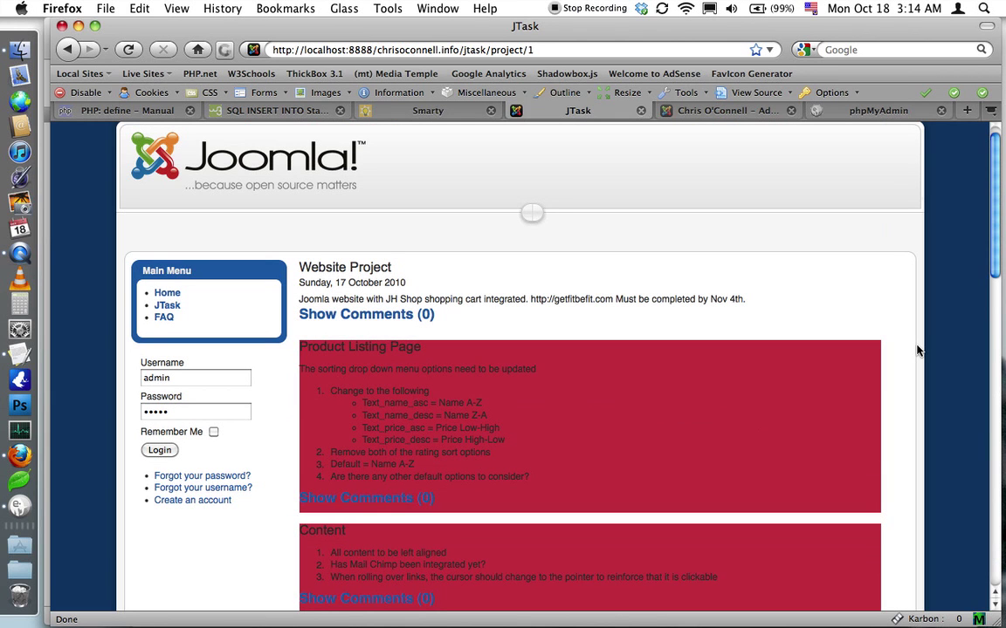
Step: Replace the admin username with the registered team member's username and log in to the front end
double_click(180, 377)
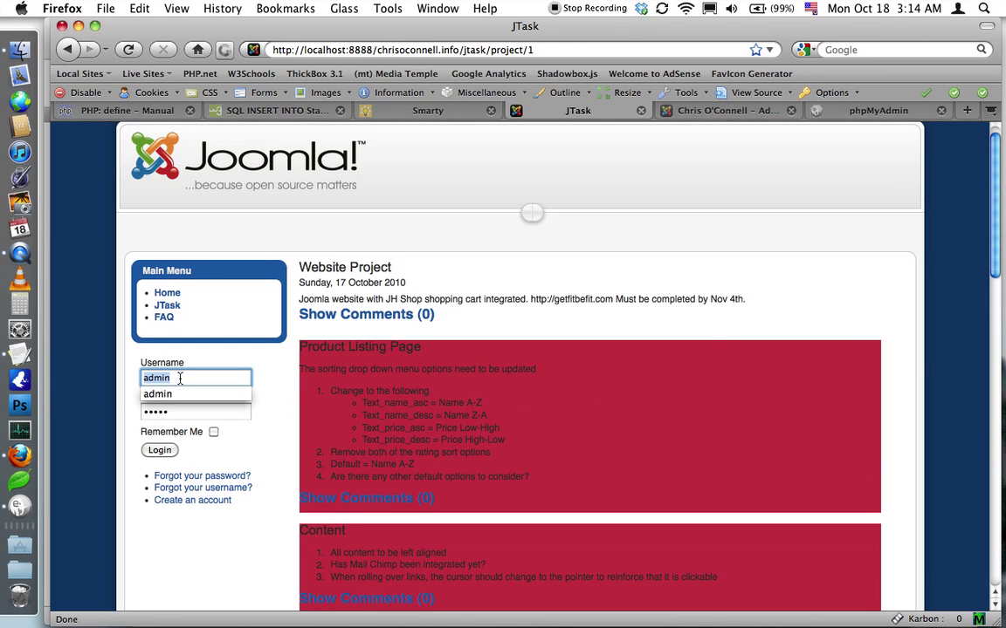
type("chris")
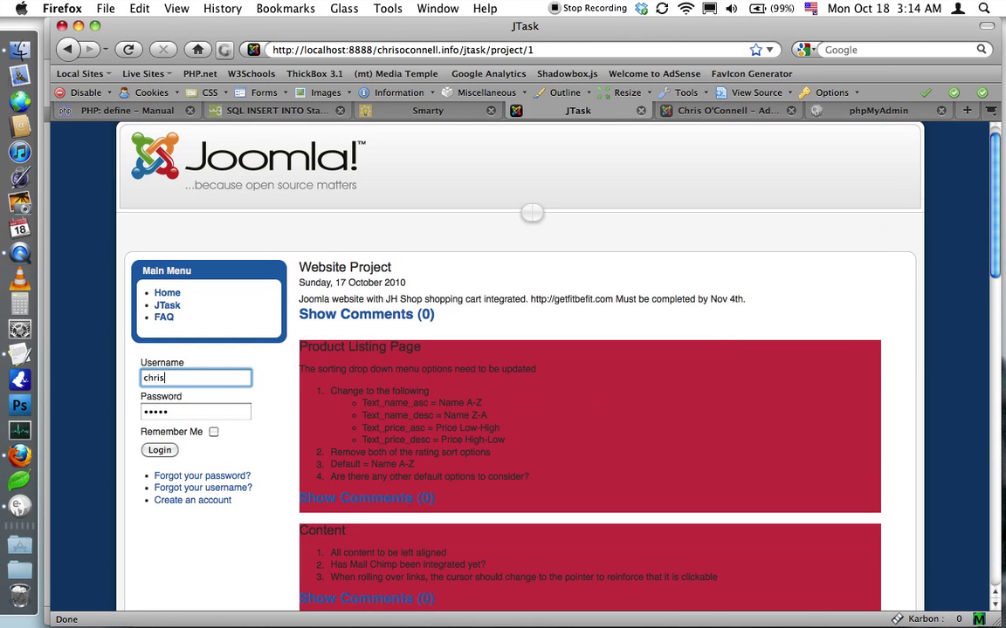
left_click(159, 449)
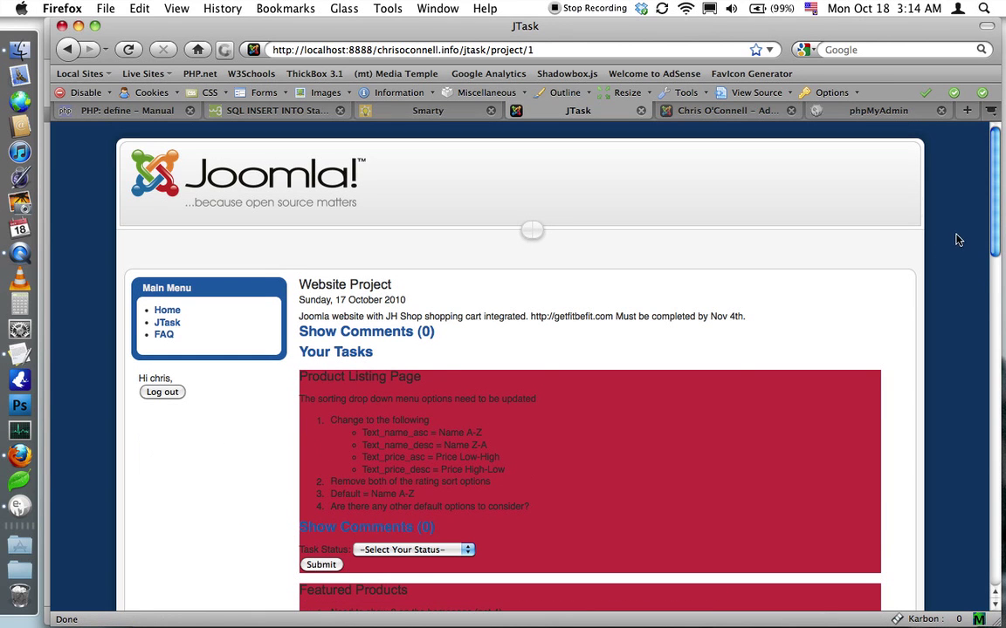
Step: Examine the Your Tasks and Other Tasks sections of the Website Project page, down to Account Pages
left_click_drag(996, 226, 993, 528)
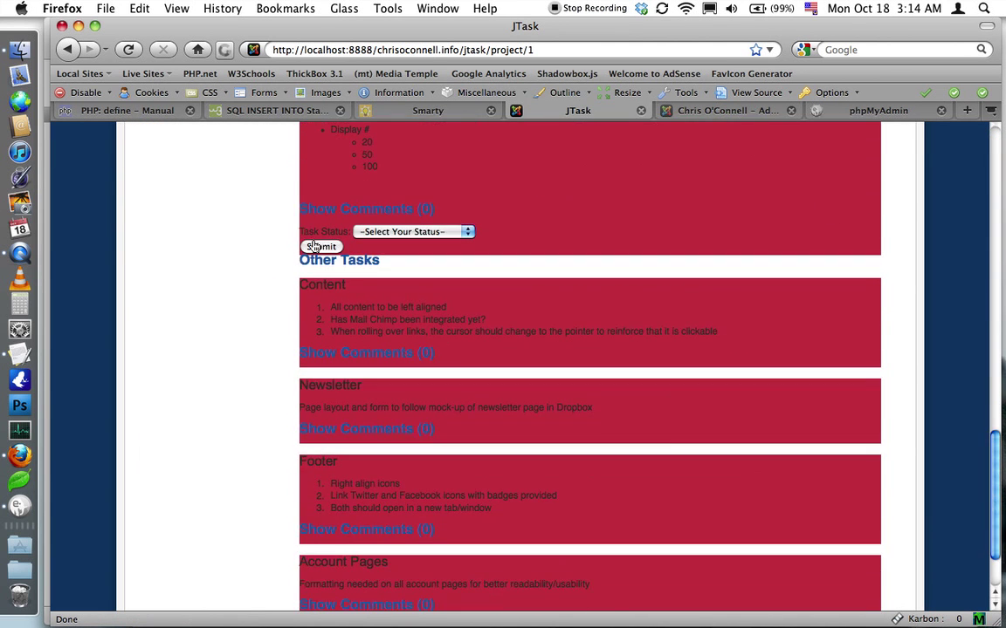
scroll(283, 301, "down", 5)
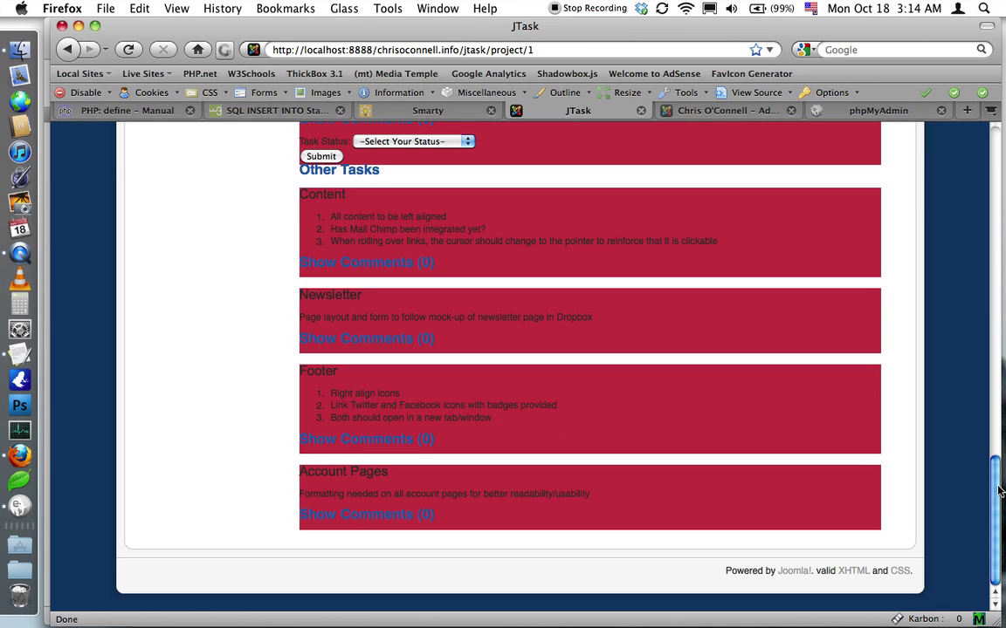
scroll(984, 368, "up", 10)
scroll(984, 368, "up", 15)
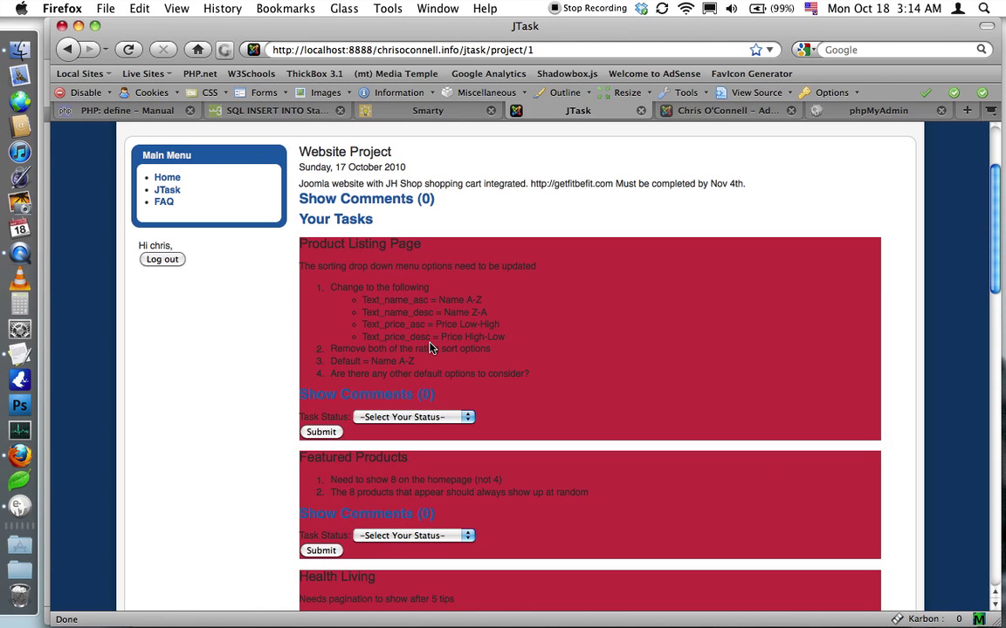
Step: Enter the prepared TextEdit comment on the Product Listing Page task, asking whether to remove the rating sort option from all product listings
left_click(358, 394)
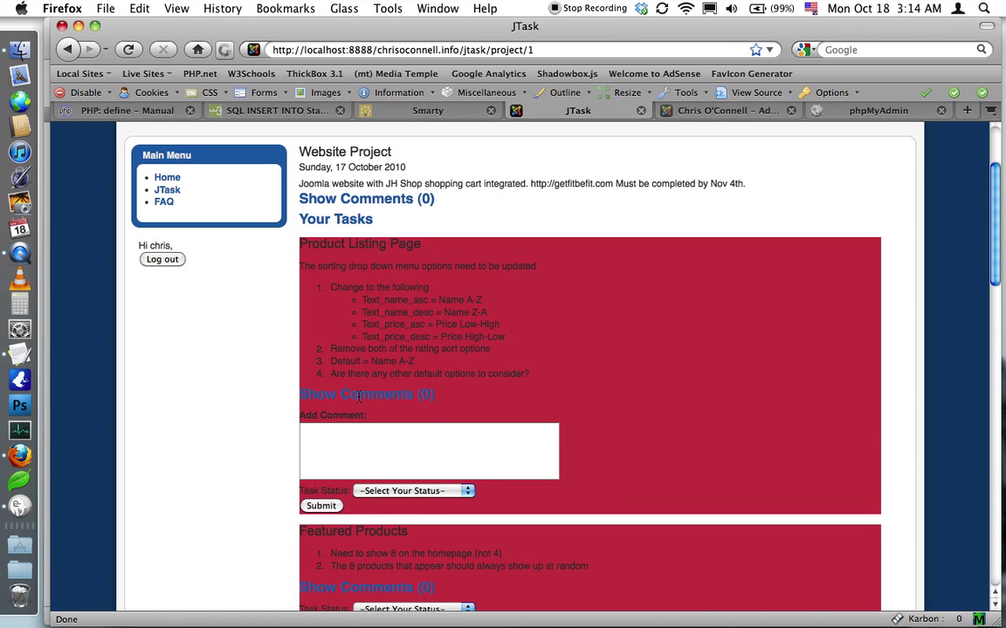
key("super+Tab")
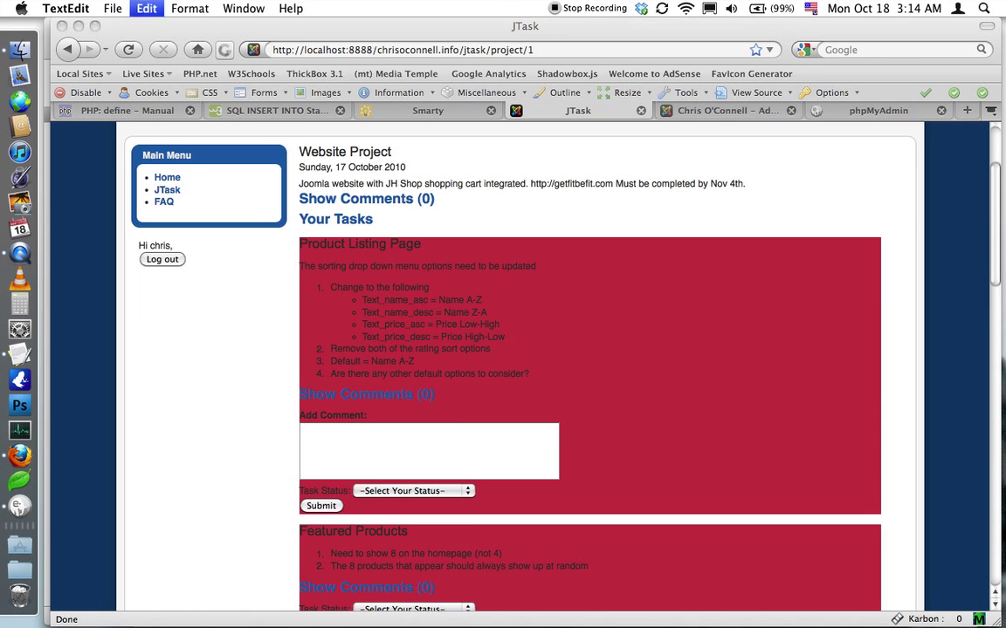
left_click(379, 467)
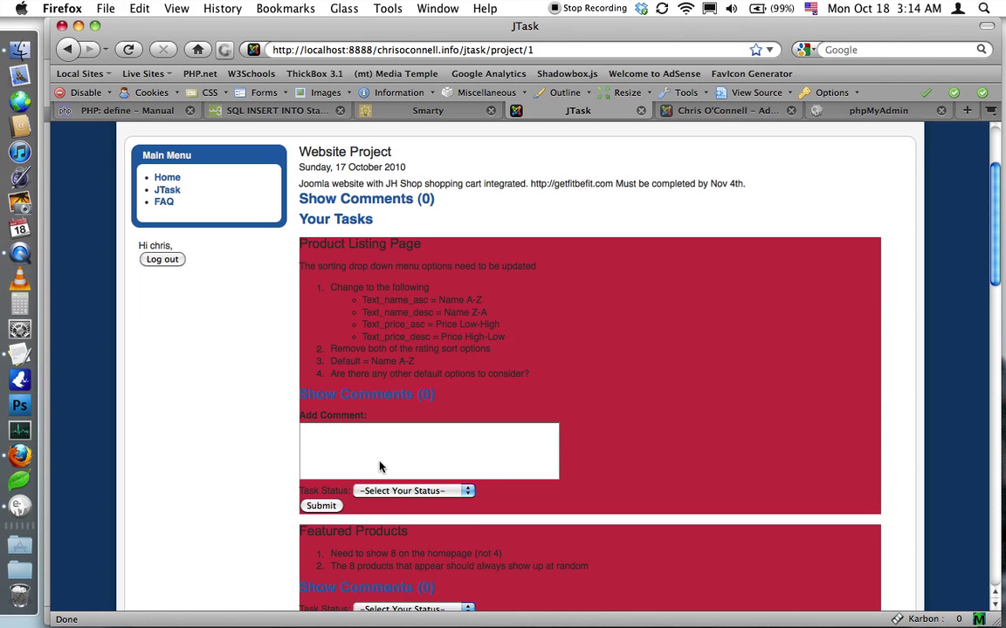
type("For the rating sort options, right now its present in all product listings (category, vendor, featured, etc) so do you want me to remove this option from all listings?")
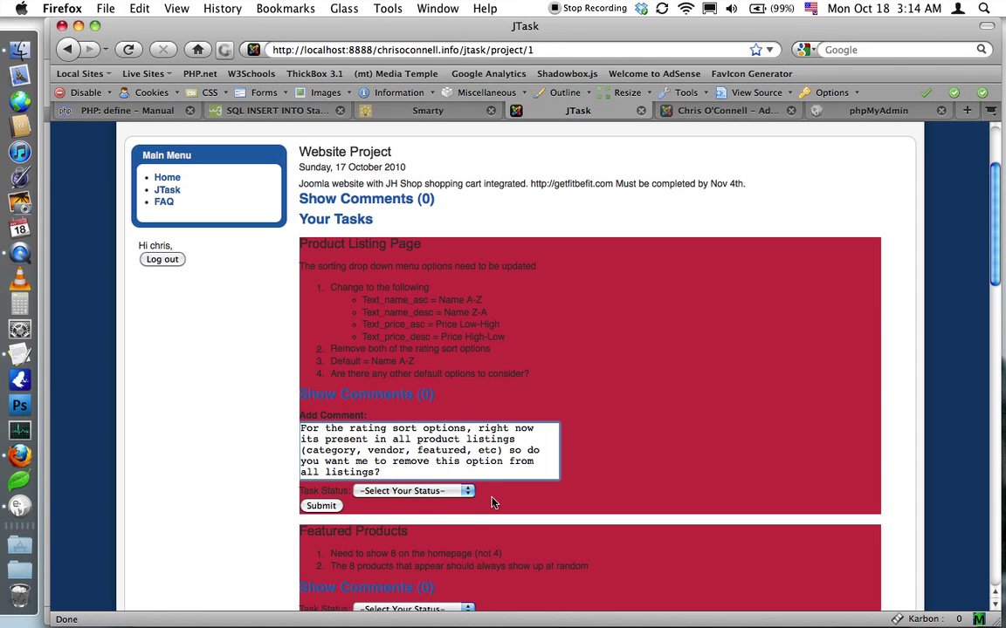
Step: Set the Product Listing Page task's status to Have a question and submit it with the comment
left_click(462, 492)
left_click(427, 529)
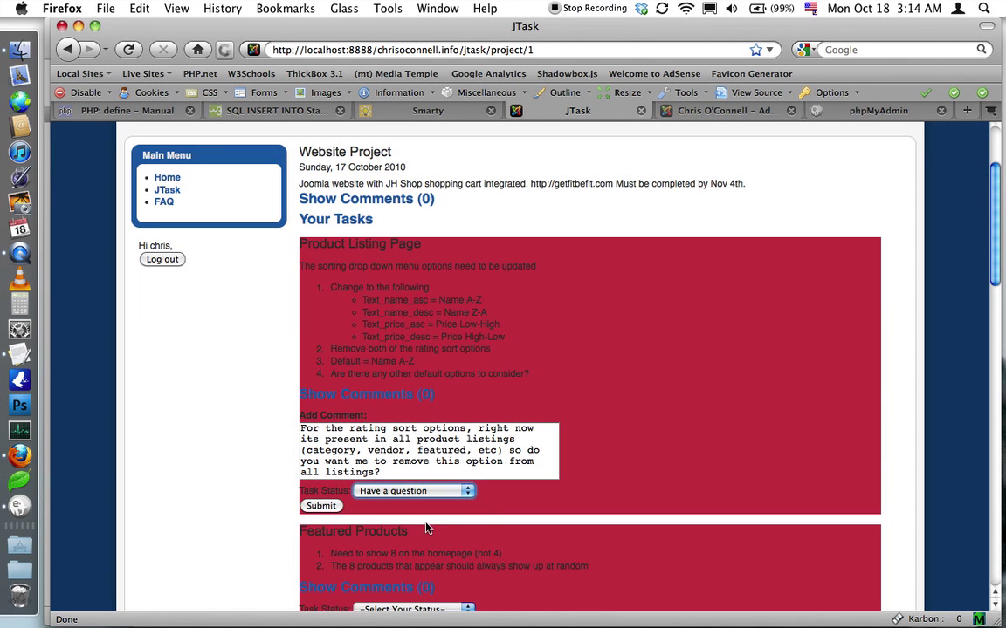
left_click(321, 507)
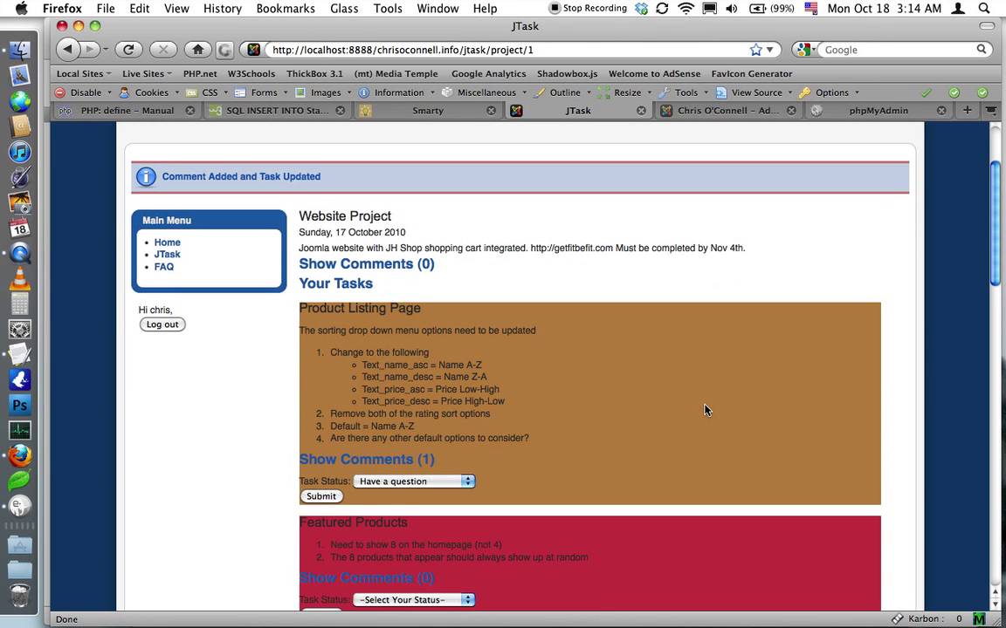
Step: Check the posted comment under the Product Listing Page task and collapse its comment section again
scroll(705, 411, "down", 2)
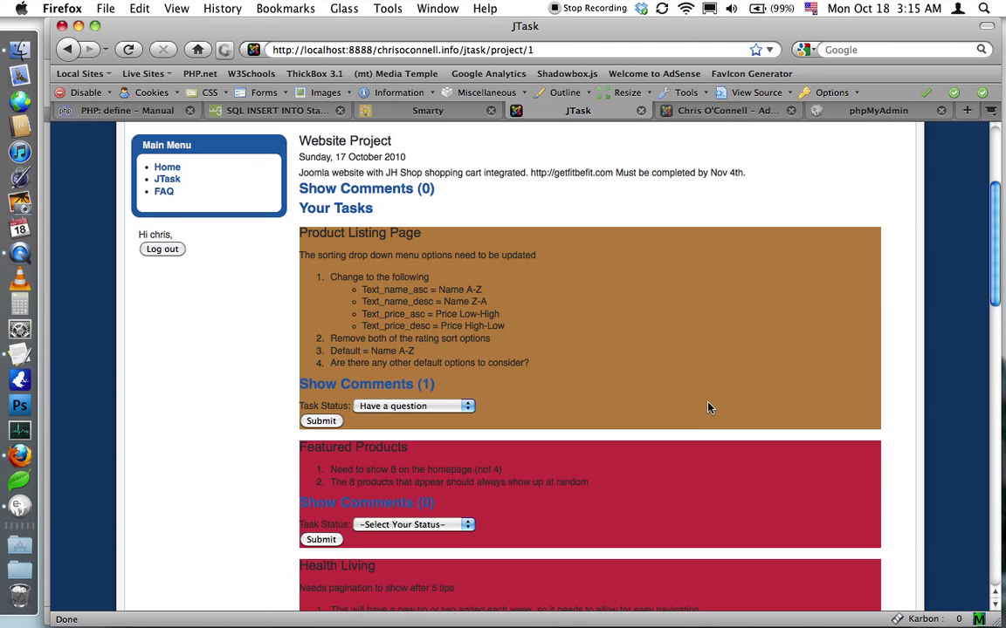
scroll(708, 407, "down", 2)
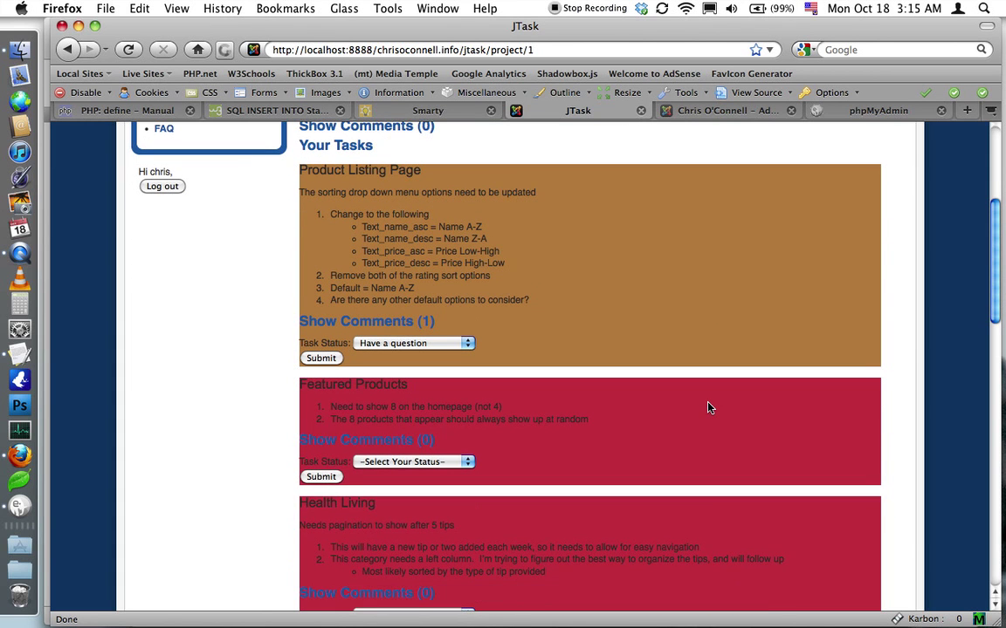
scroll(708, 408, "down", 2)
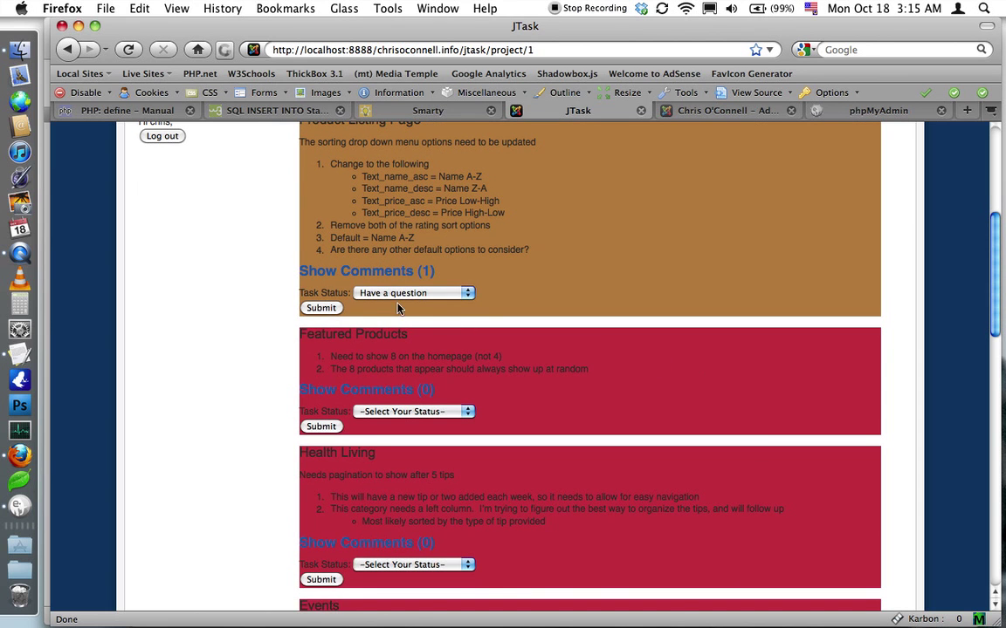
left_click(345, 274)
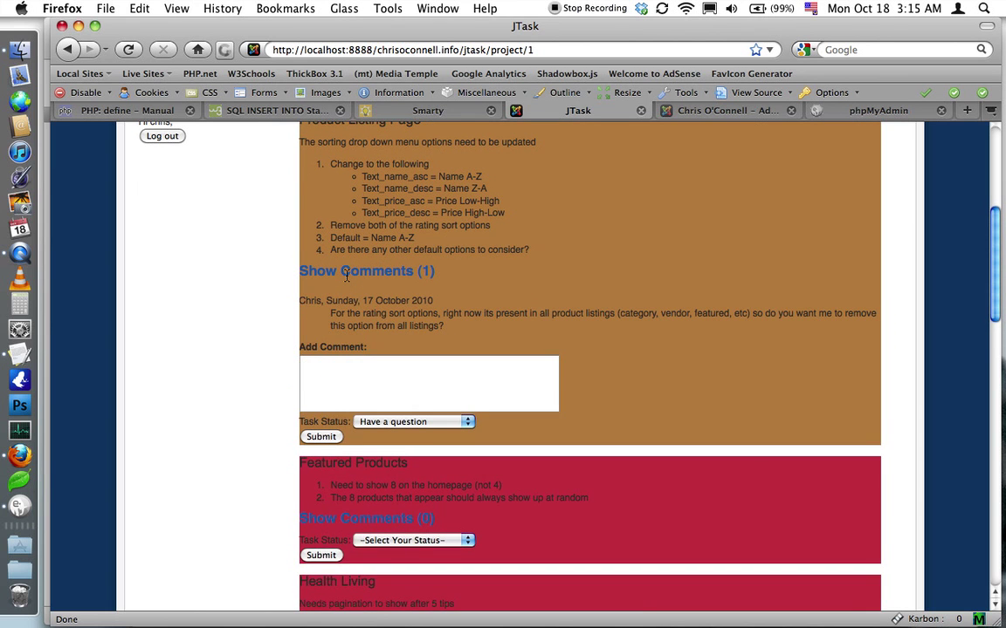
left_click(345, 274)
Step: Set the Featured Products task's status to Finished and submit the change
scroll(264, 272, "down", 2)
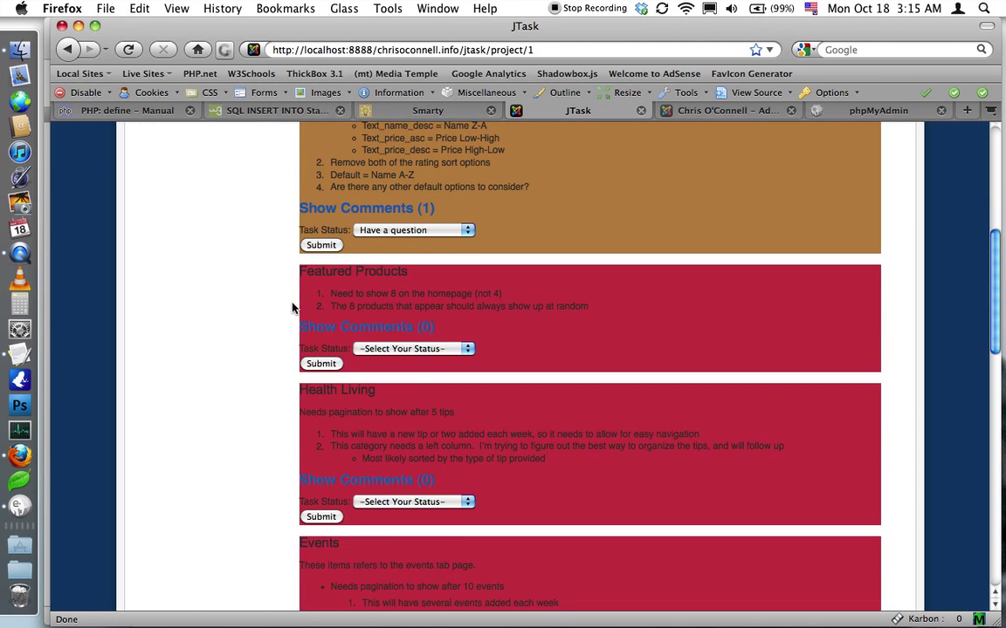
scroll(354, 251, "down", 1)
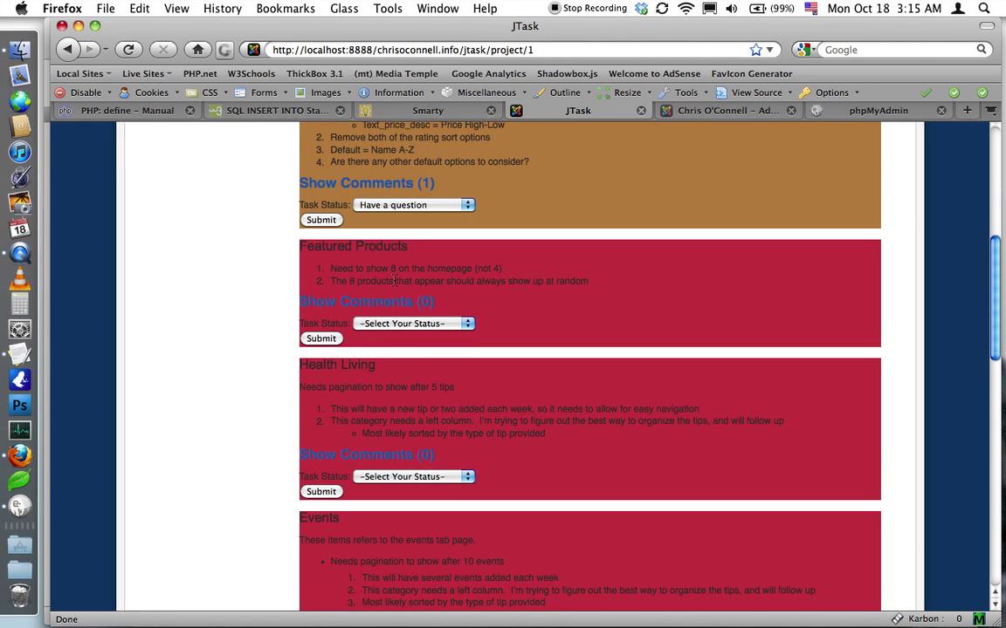
left_click(432, 325)
left_click(414, 371)
scroll(274, 359, "down", 2)
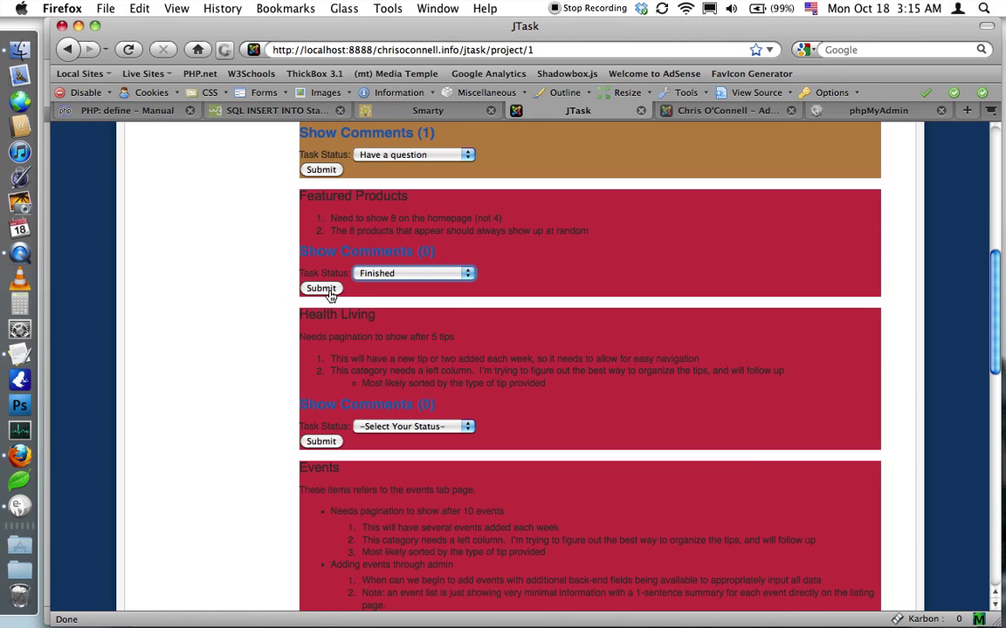
left_click(320, 289)
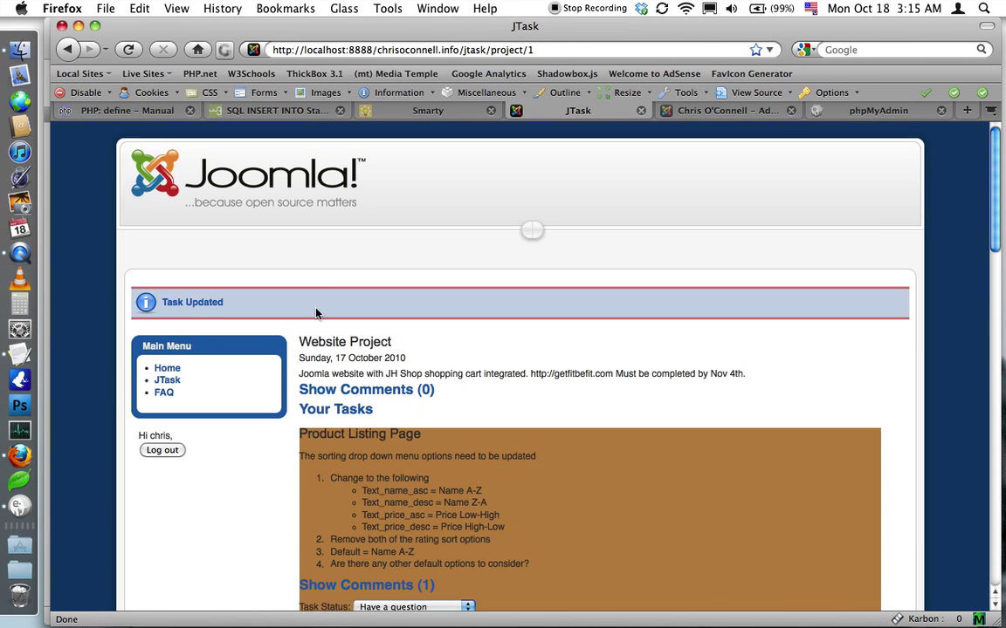
Step: Set the Health Living task's status to Finished and submit the change
scroll(319, 310, "down", 4)
scroll(320, 316, "down", 8)
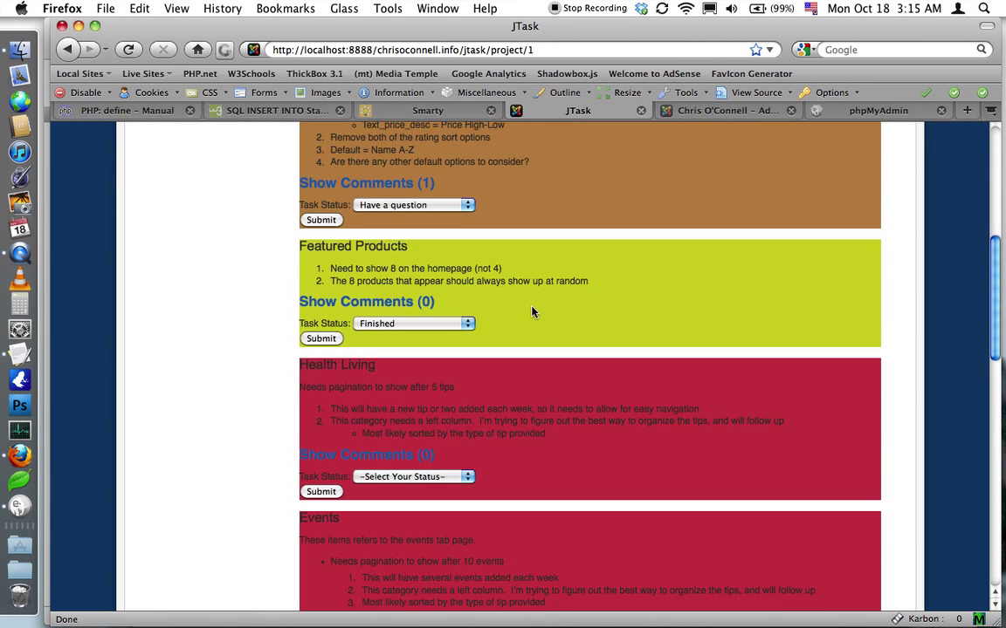
scroll(535, 309, "down", 4)
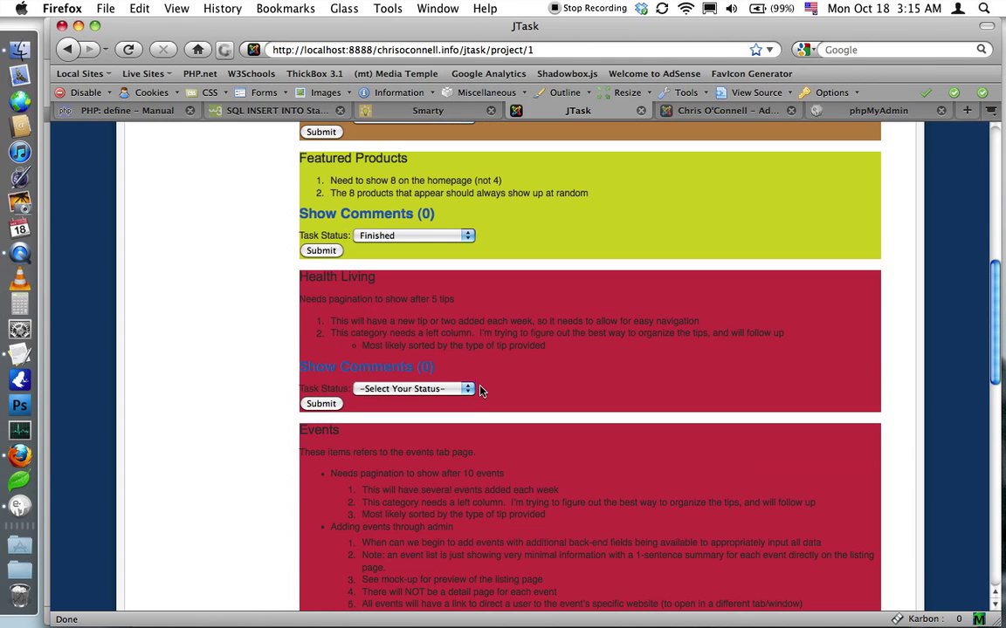
scroll(471, 386, "down", 1)
left_click(430, 364)
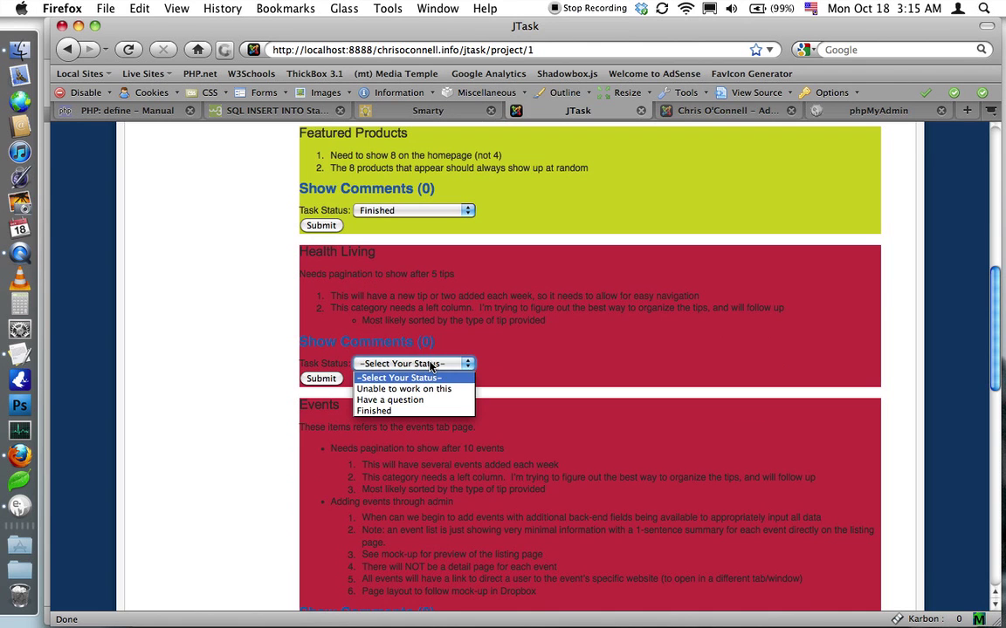
left_click(414, 411)
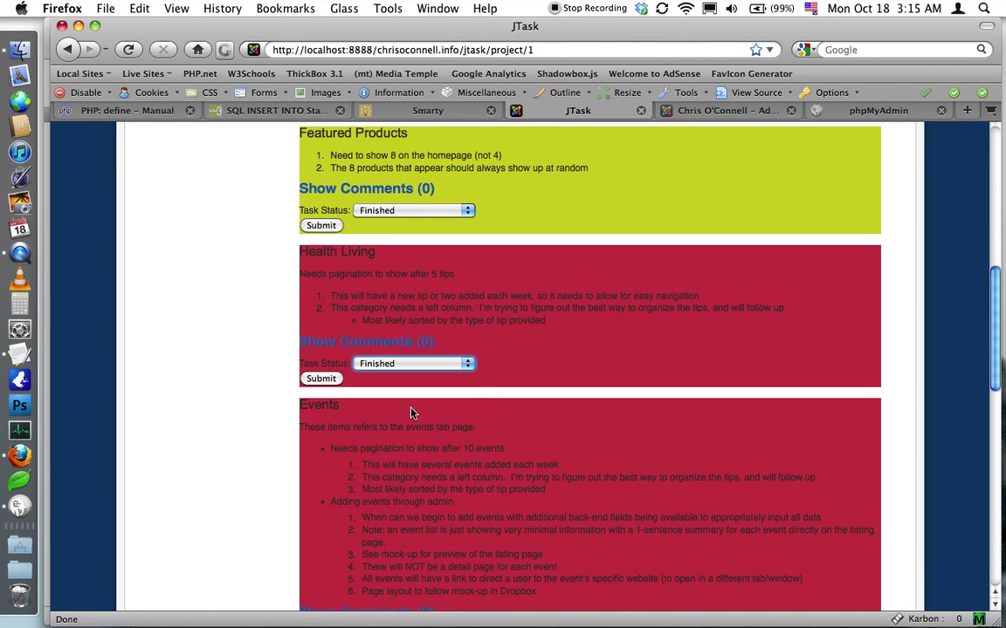
left_click(310, 378)
Step: Paste the TextEdit comment proposing a version 2.0 addition into the Items Per Page task's comment and remove its trailing blank line
scroll(279, 467, "down", 12)
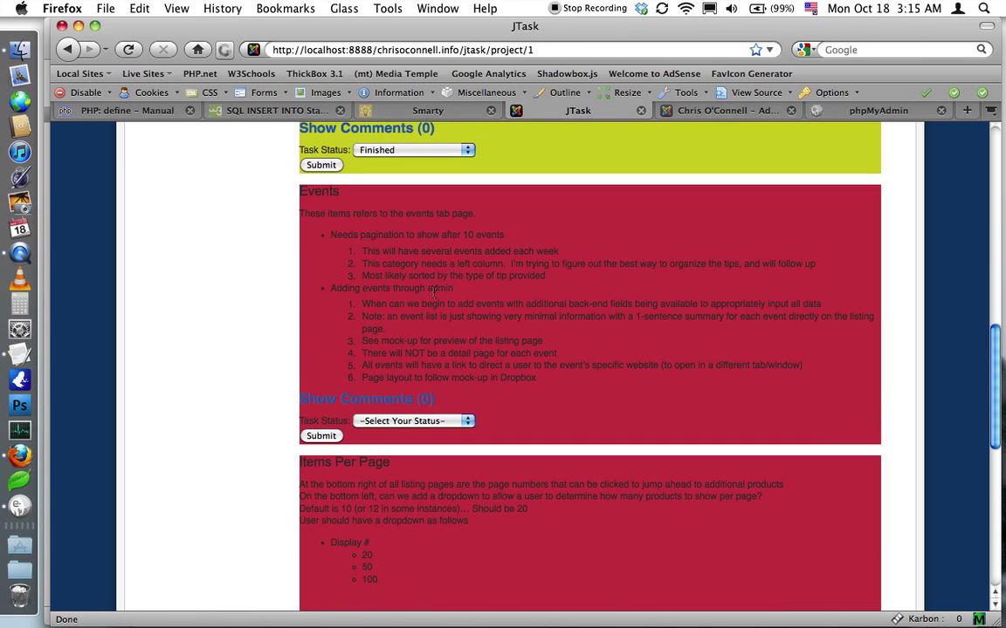
scroll(433, 292, "down", 5)
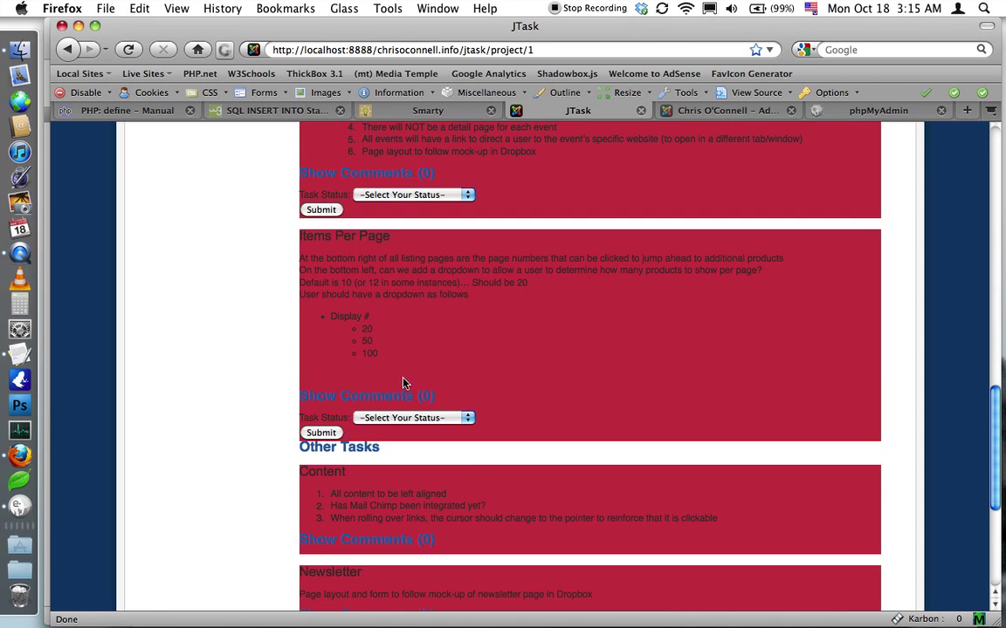
left_click(419, 396)
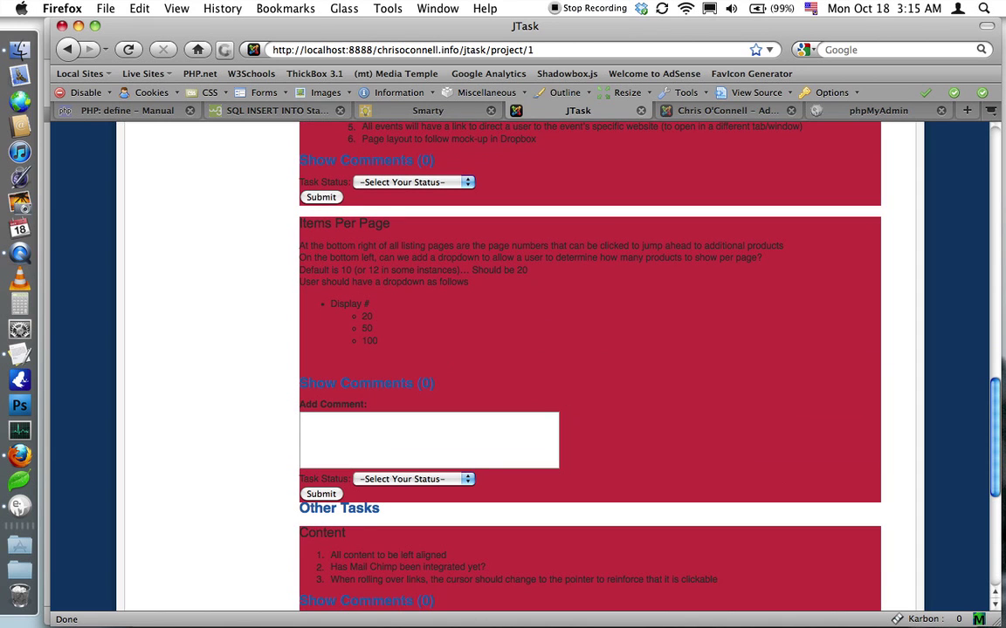
key("super+Tab")
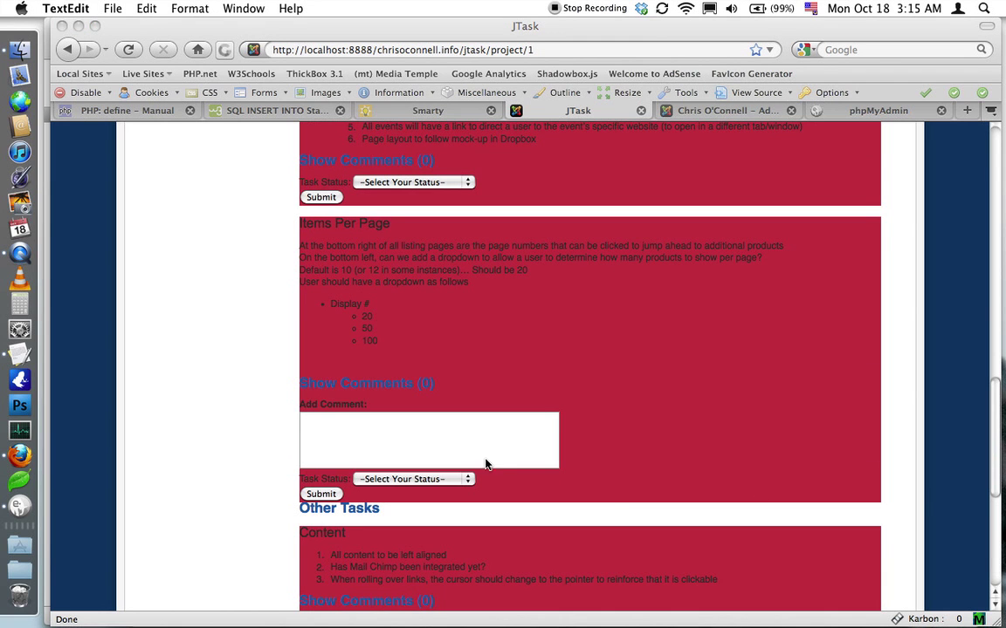
key("super+Tab")
left_click(488, 433)
key("super+v")
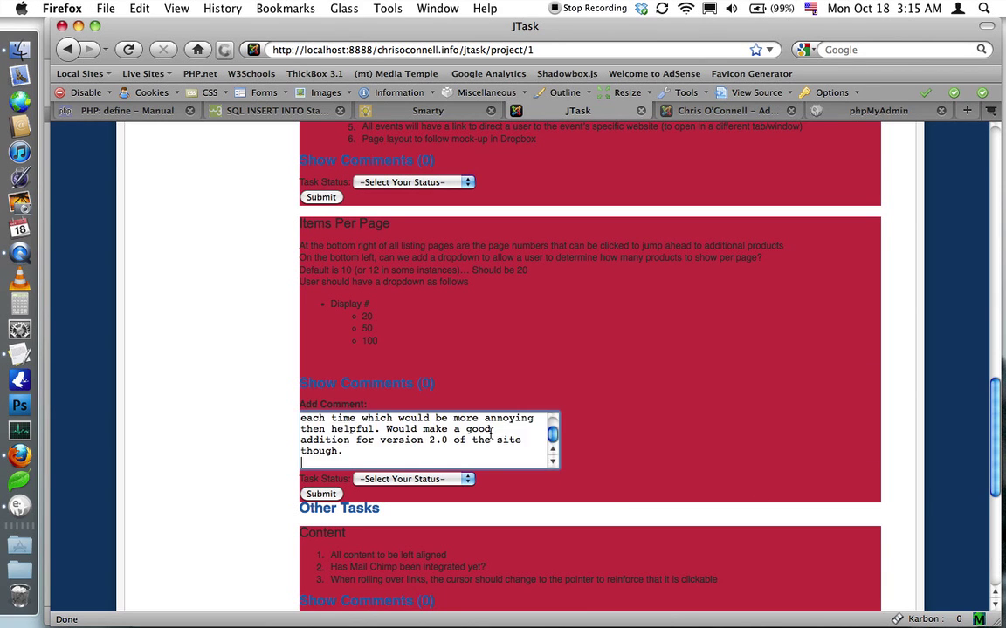
key("BackSpace")
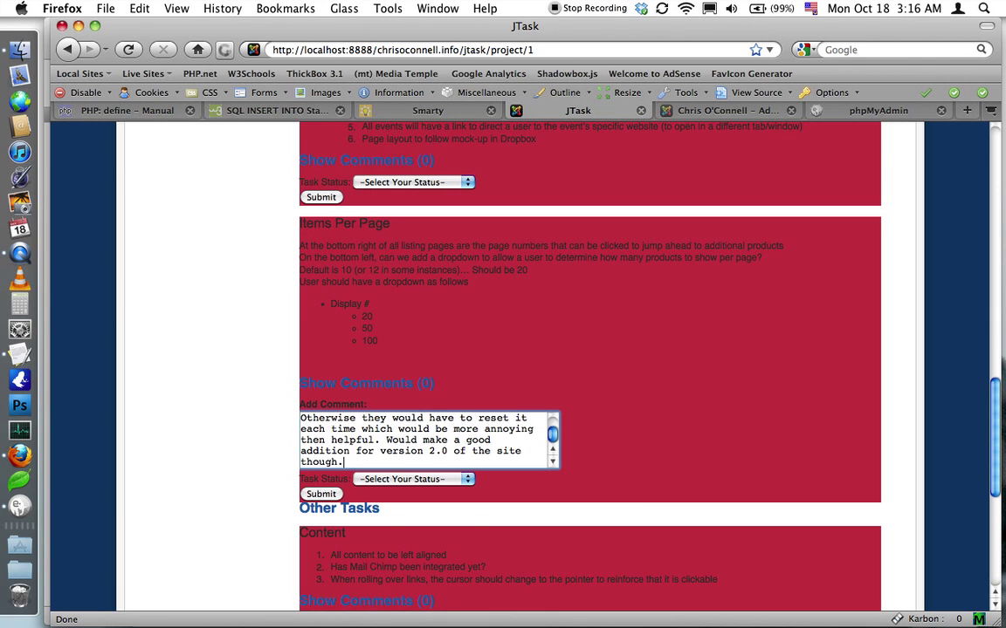
Step: Set the Items Per Page task's status to Have a question and submit it with the comment
left_click(419, 479)
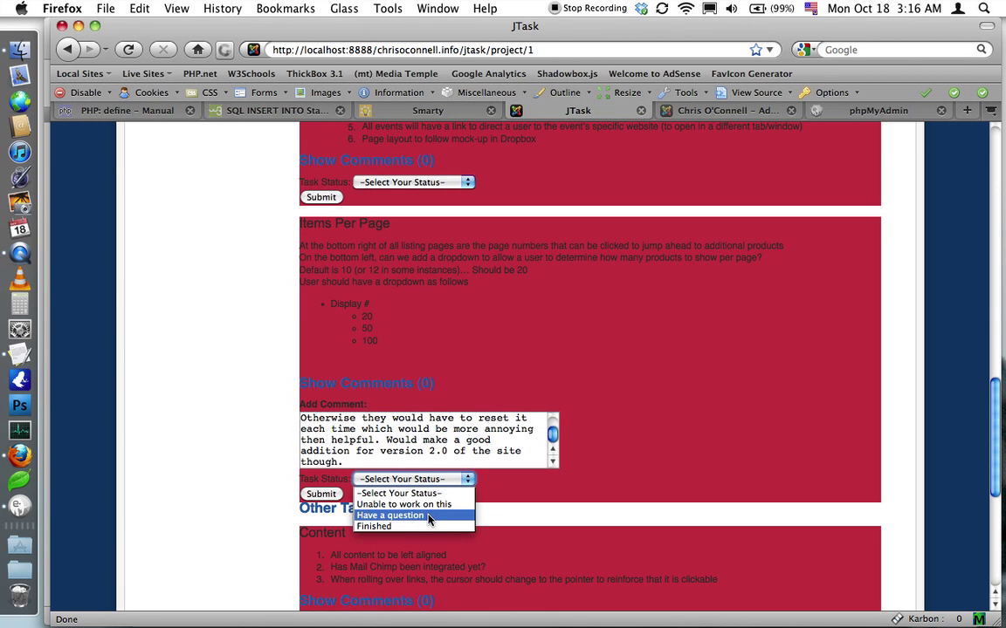
left_click(419, 516)
left_click(321, 494)
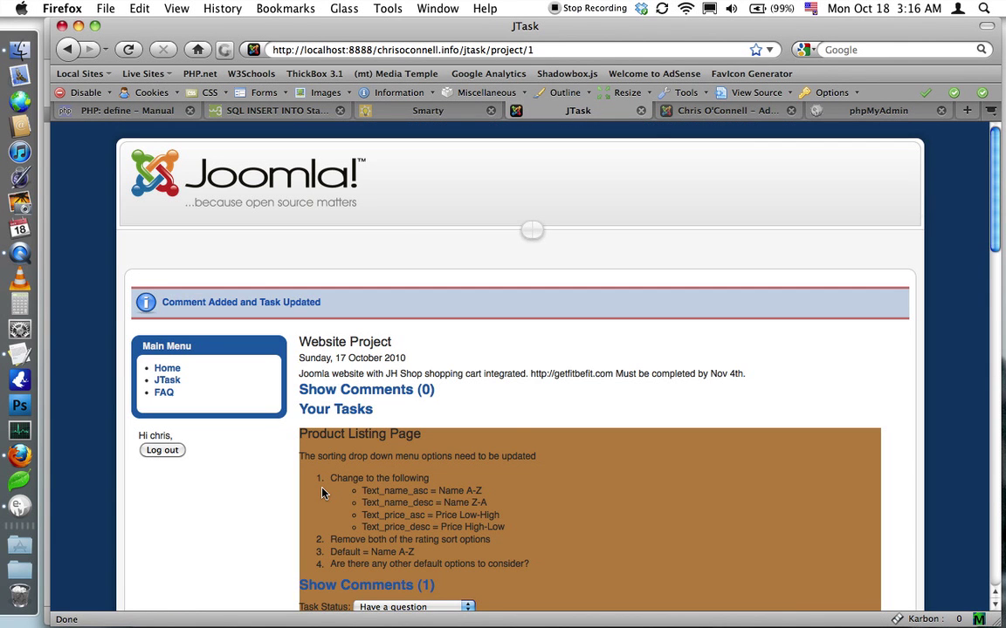
Step: Look over the updated task list, log out the team member and log in to the front end as admin
scroll(367, 419, "down", 10)
scroll(442, 404, "down", 15)
scroll(441, 404, "up", 20)
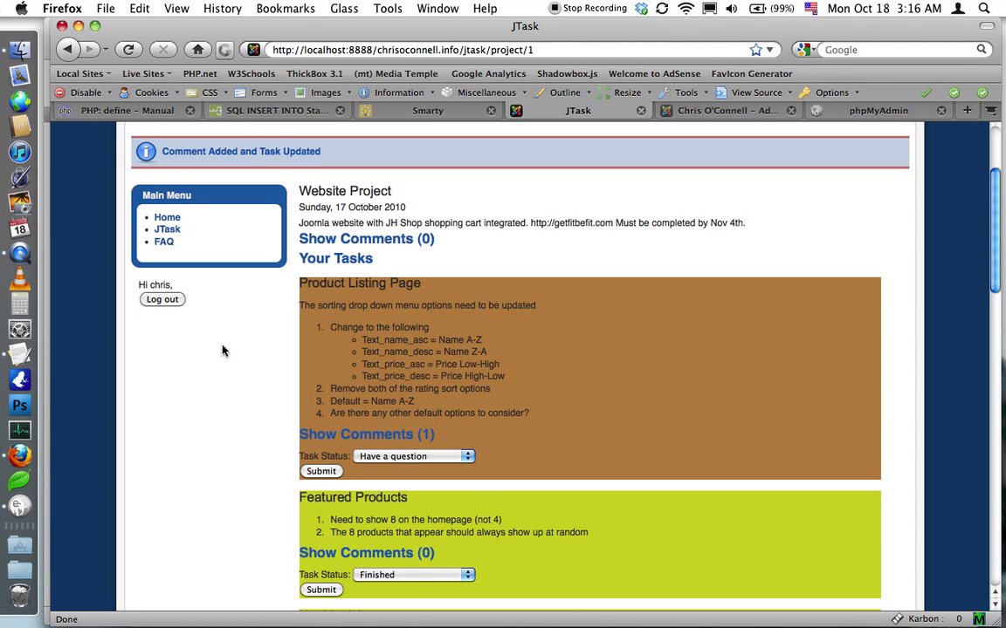
left_click(164, 302)
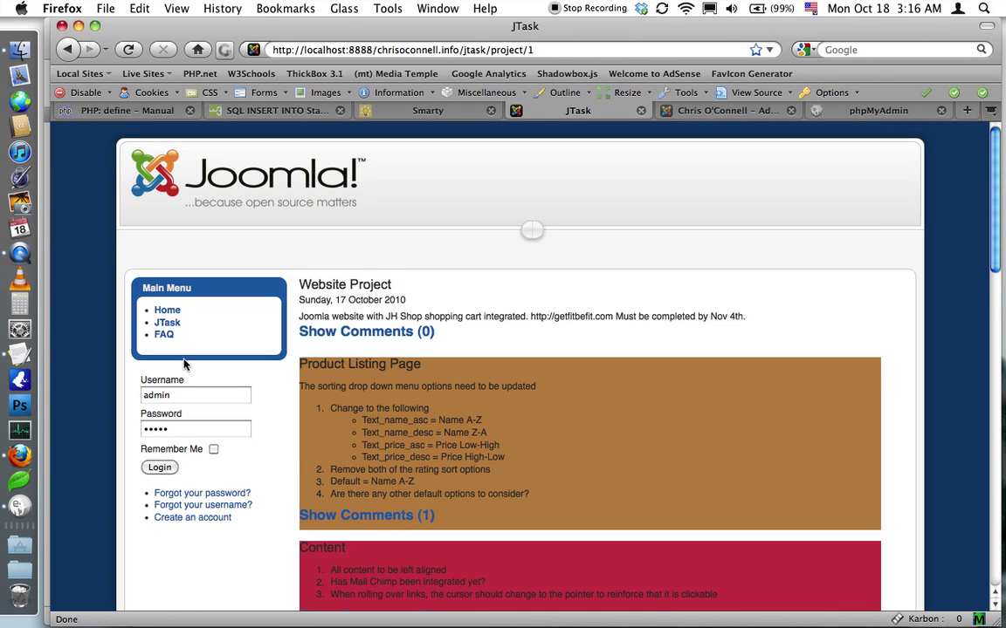
left_click(160, 468)
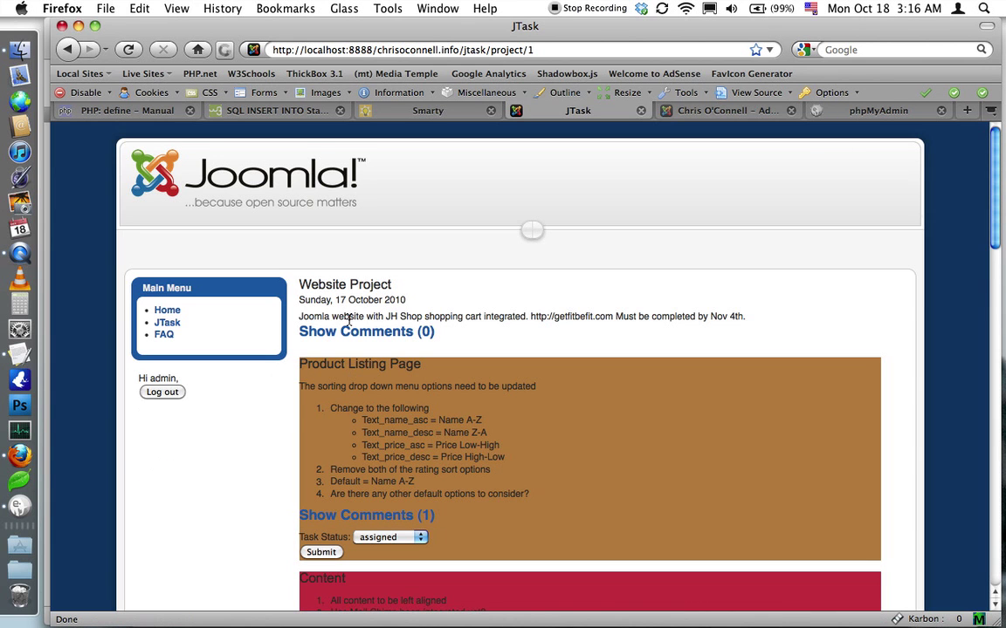
Step: Submit the TextEdit reply beginning "Yes, please remove from all. We don't have any ratings" as a comment on the Product Listing Page task
scroll(310, 286, "down", 3)
scroll(332, 303, "down", 1)
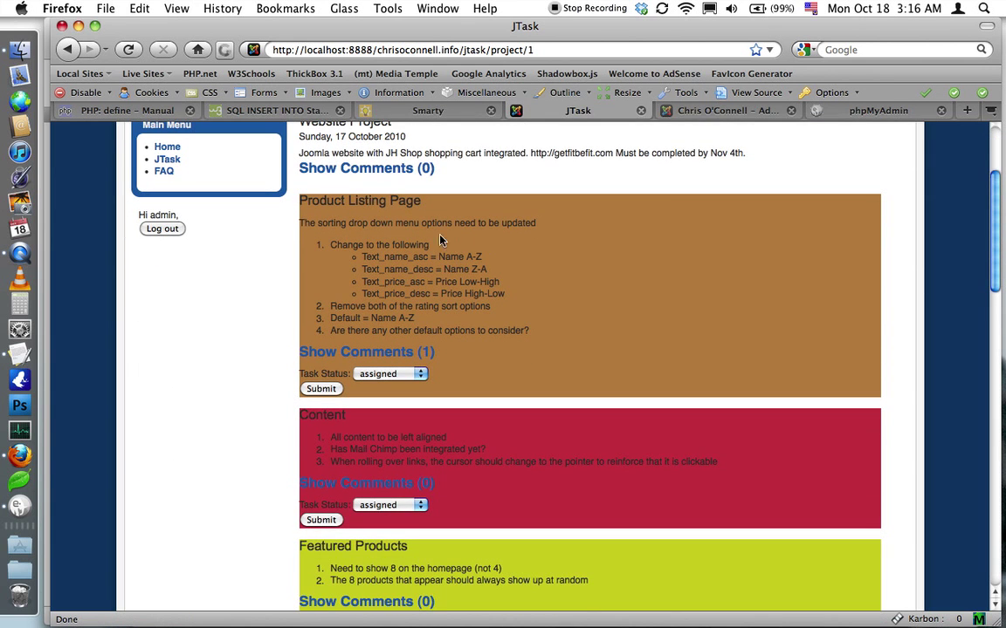
left_click(338, 352)
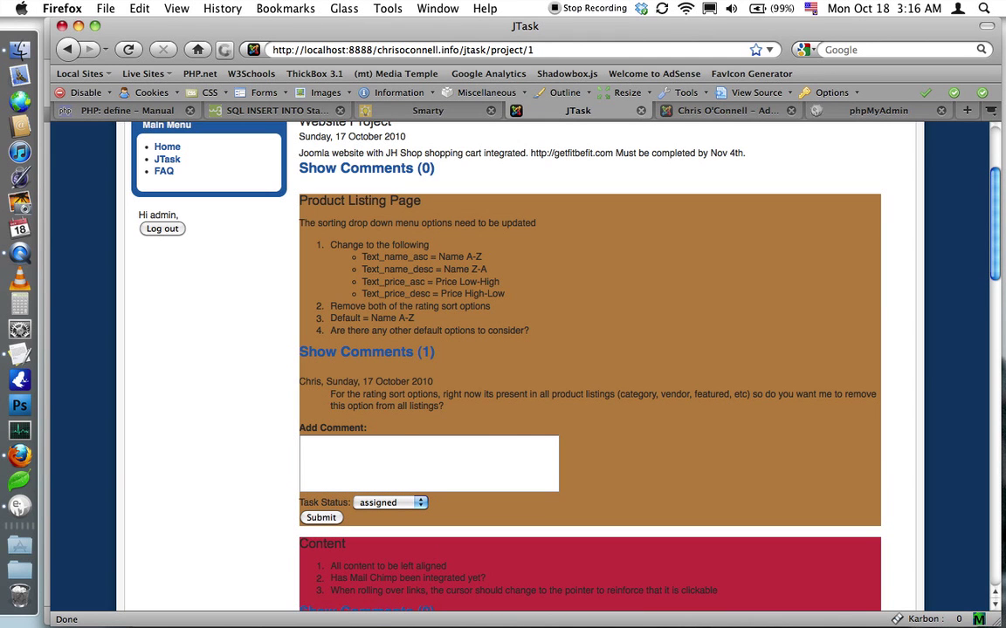
key("super+Tab")
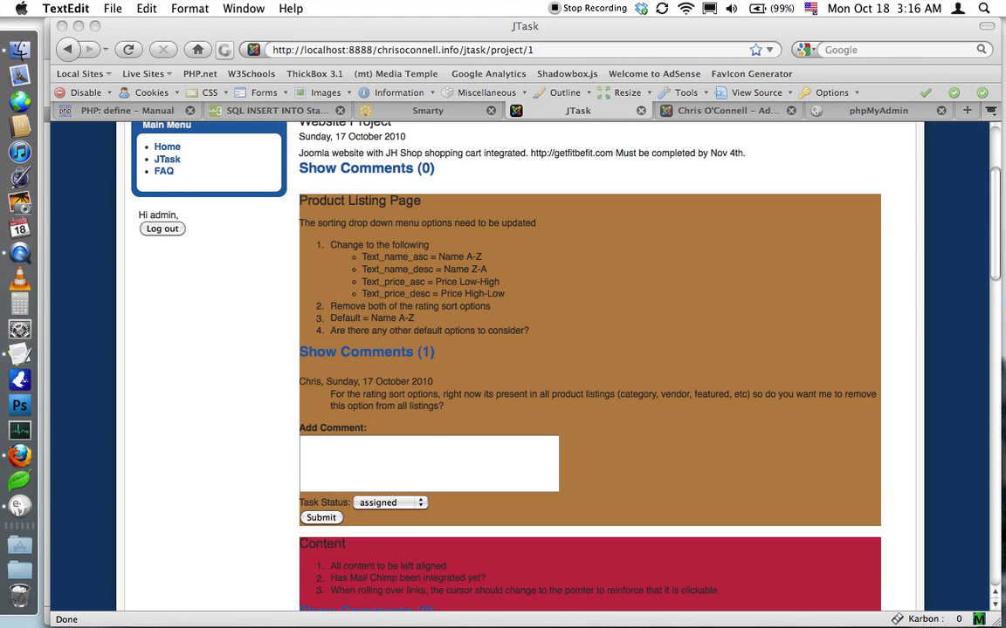
key("super+Tab")
left_click(460, 472)
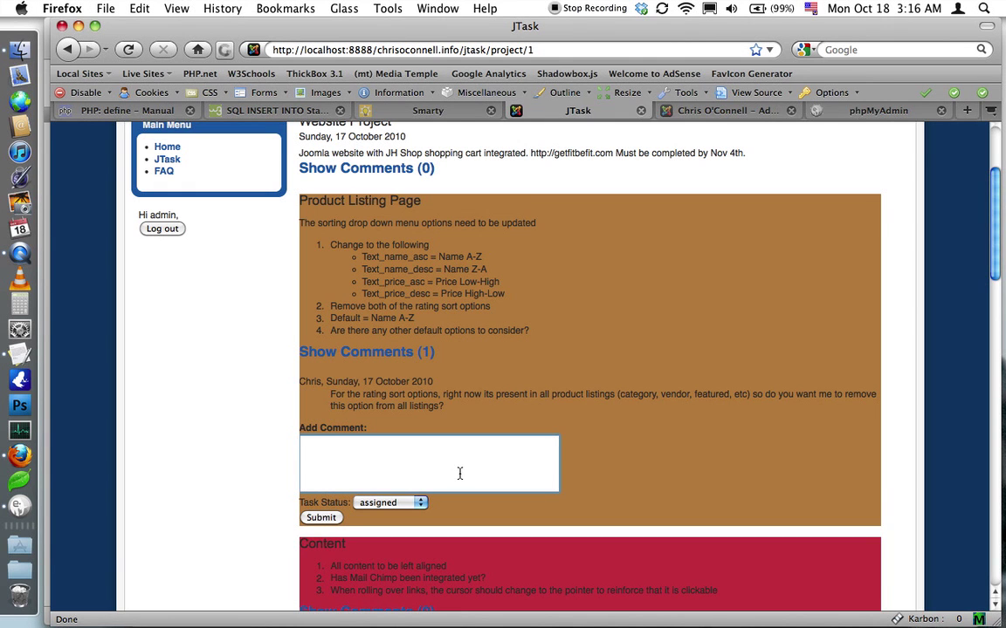
type("Yes, please remove from all.  We don’t have any ratings and it will be a significant amount of time before we have enough ratings site-wide to allow this sorting option.")
left_click(321, 518)
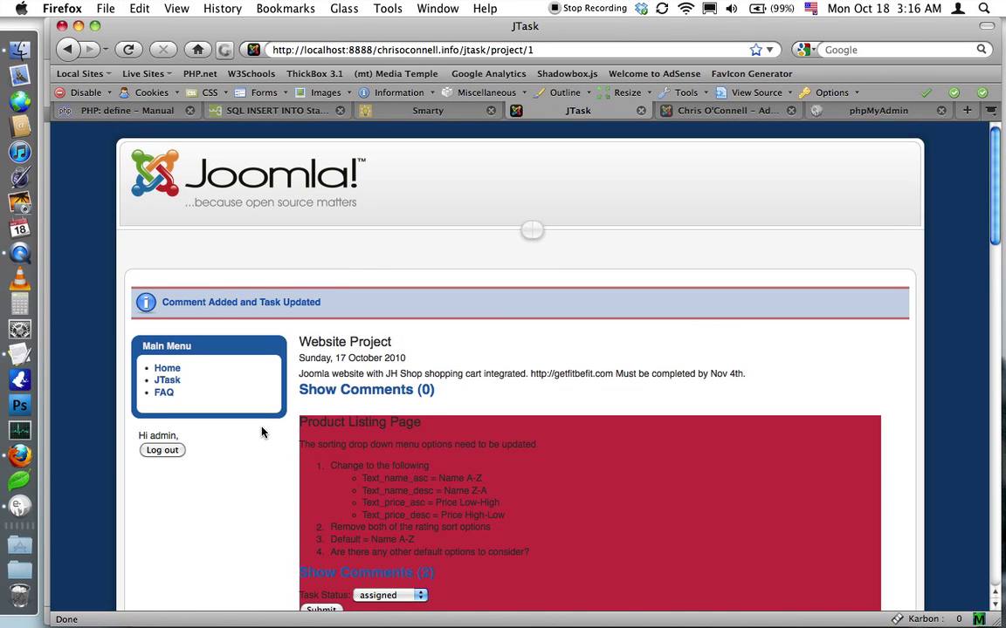
Step: Set the Featured Products task's status to completed and submit the change
scroll(261, 431, "down", 2)
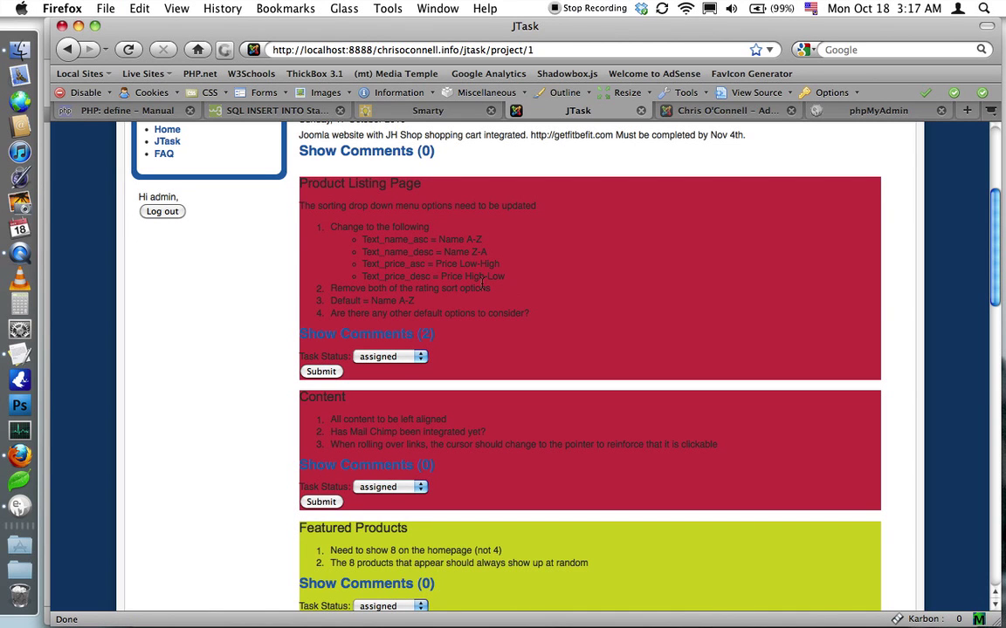
scroll(284, 330, "down", 2)
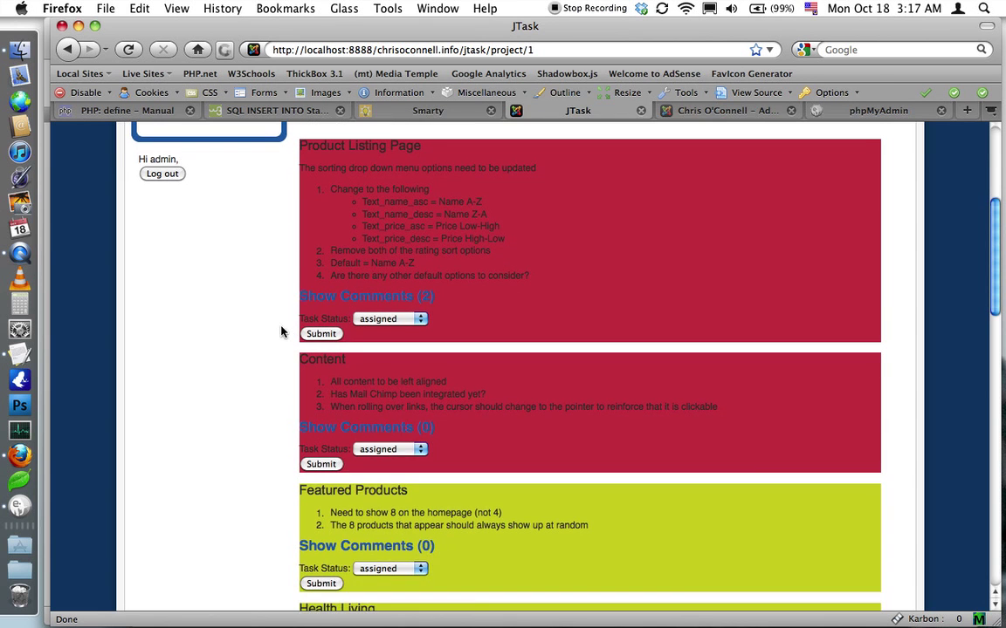
scroll(279, 328, "down", 3)
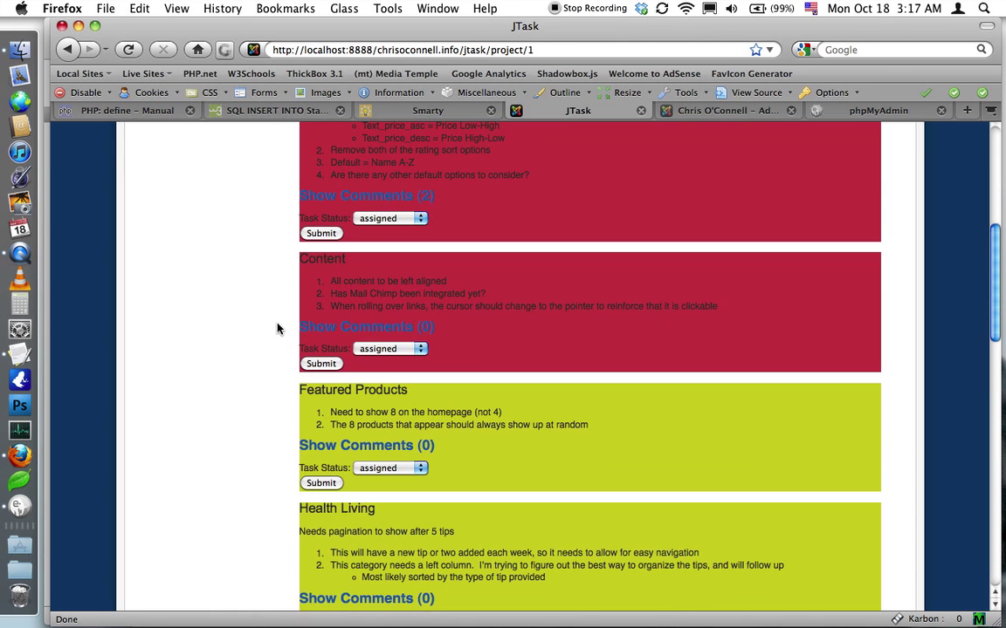
scroll(277, 328, "down", 2)
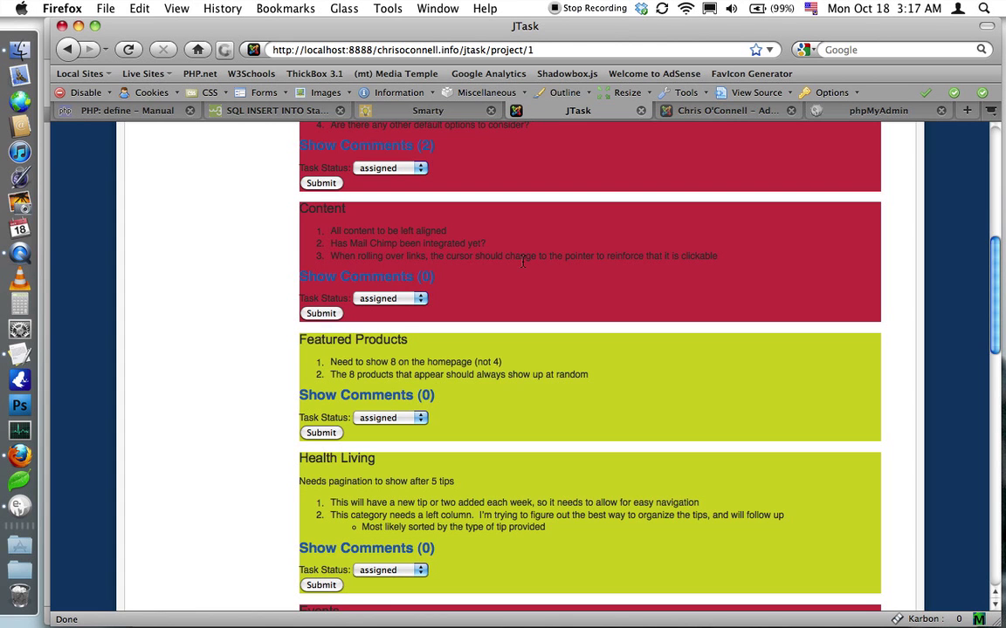
scroll(522, 259, "down", 2)
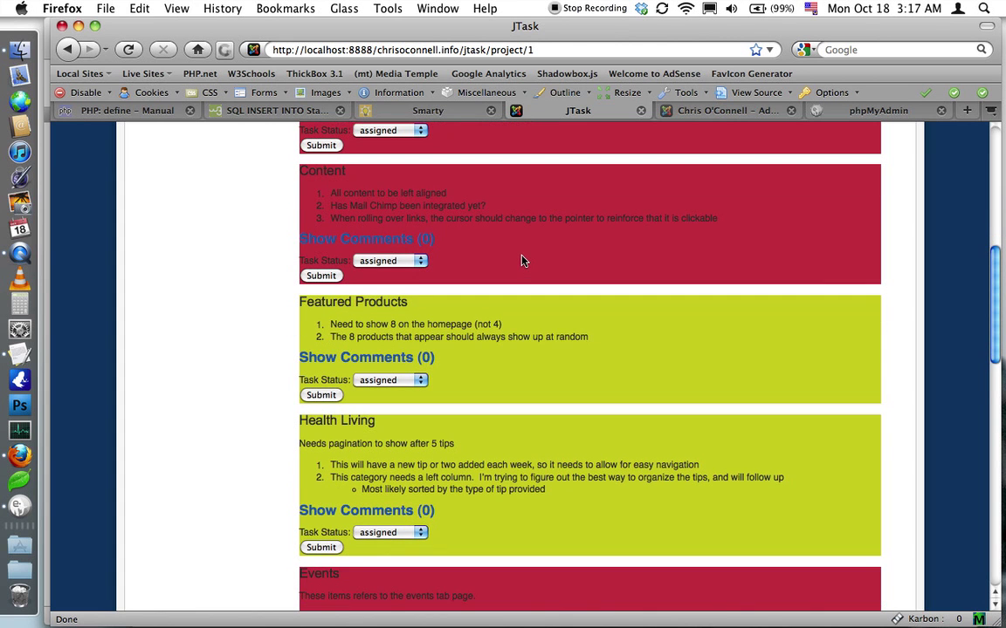
scroll(523, 258, "down", 5)
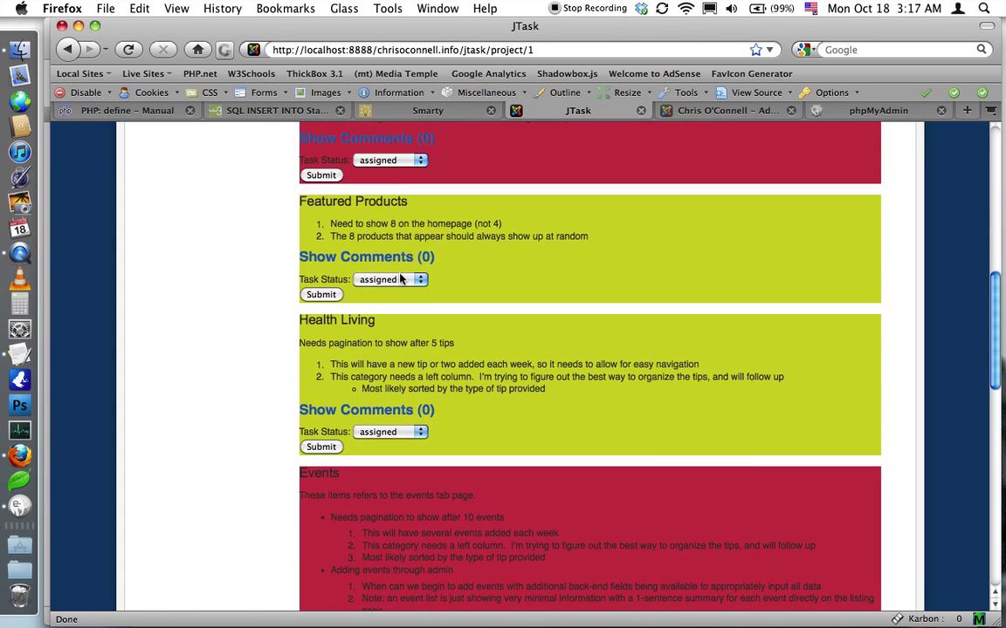
scroll(382, 287, "down", 1)
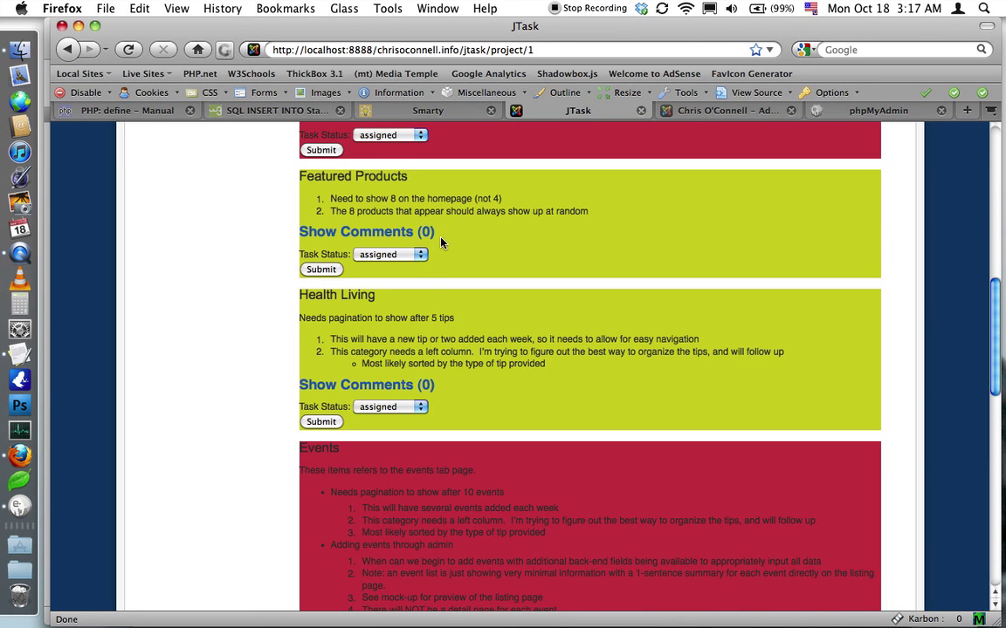
left_click(394, 254)
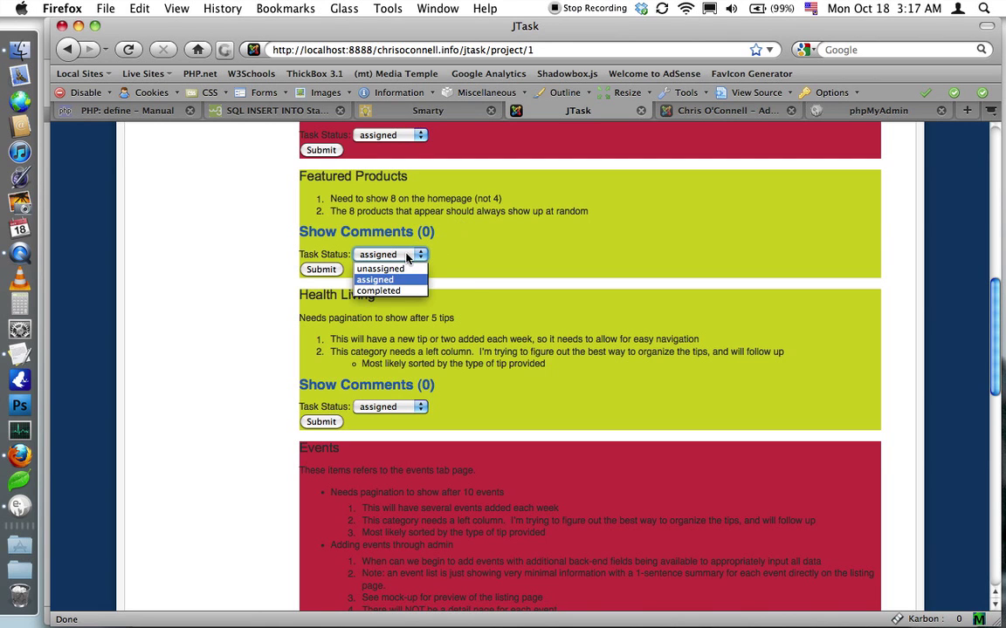
left_click(363, 291)
left_click(321, 271)
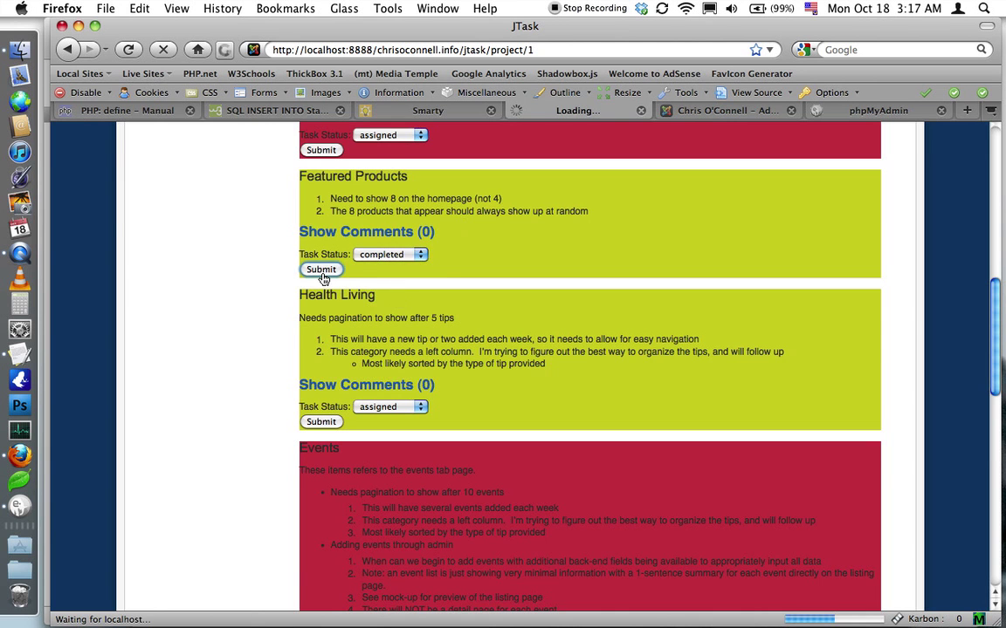
Step: Add the comment "Make sorting by clicking the column link instead of a pull-down menu item" to the Health Living task and submit it
scroll(315, 324, "down", 10)
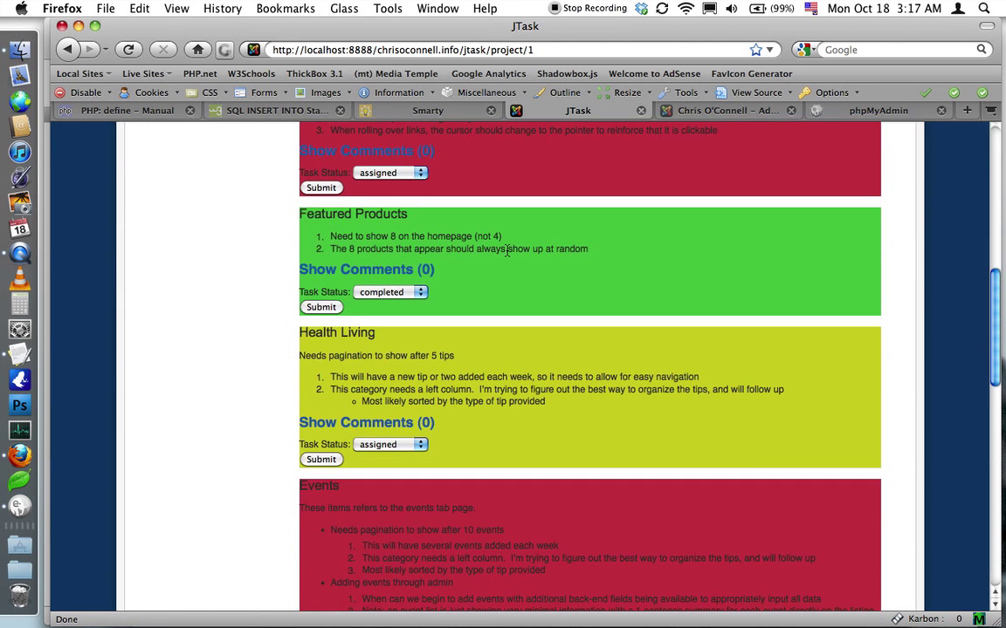
scroll(506, 251, "down", 2)
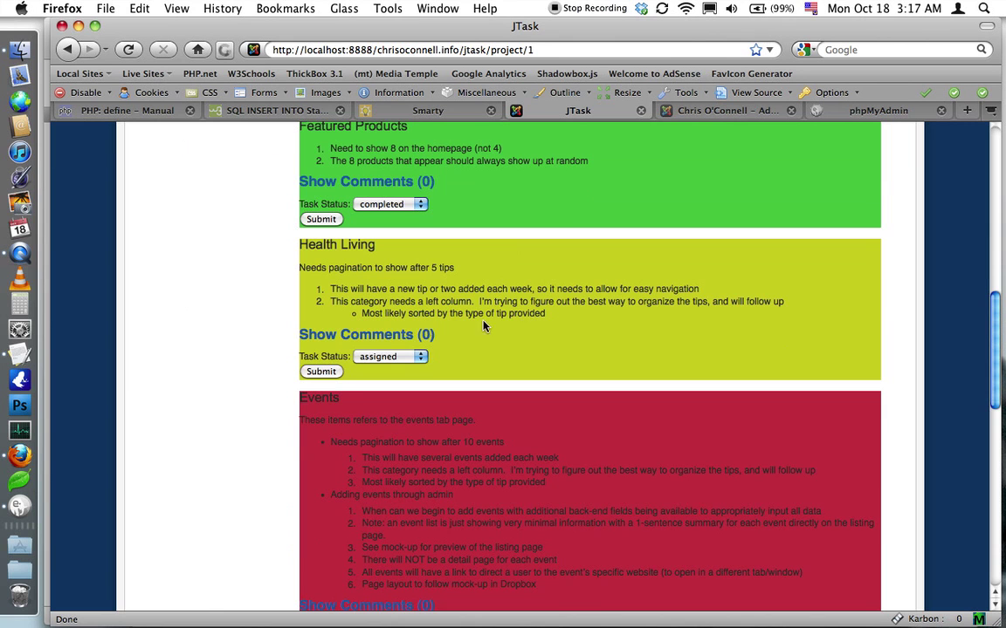
left_click(393, 337)
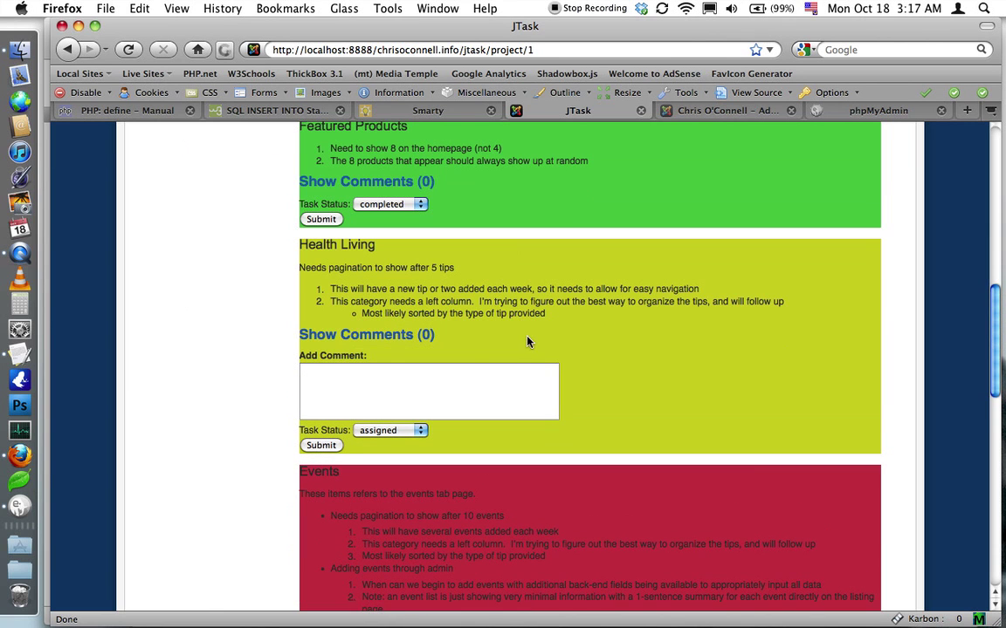
key("super+Tab")
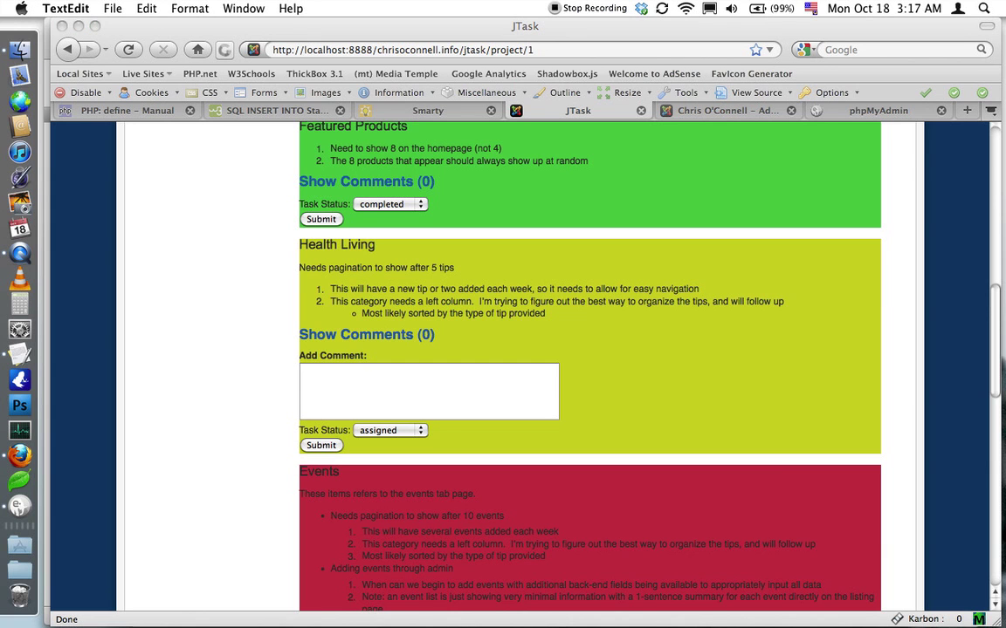
left_click(350, 395)
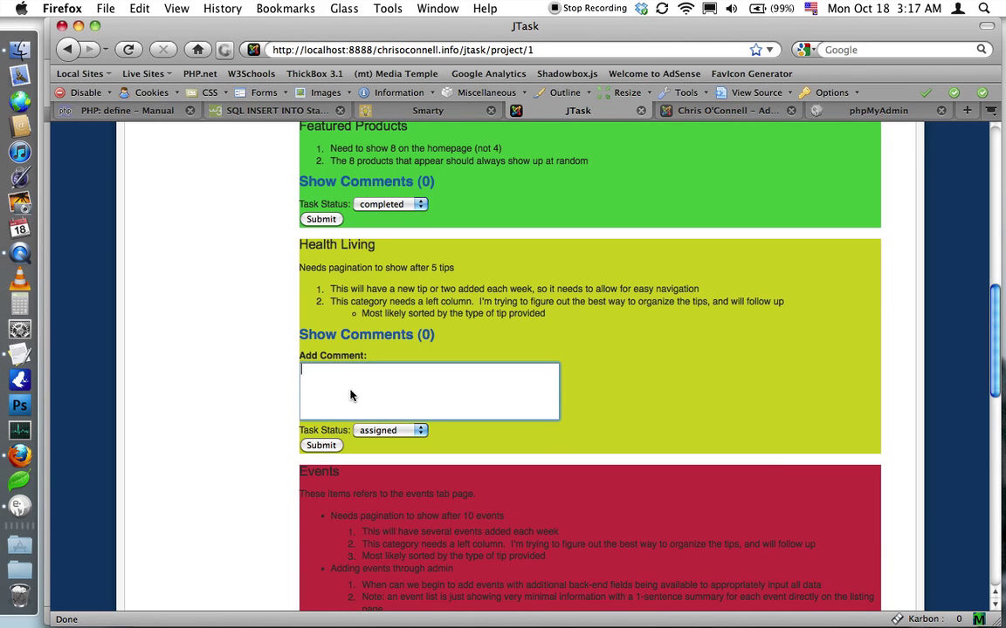
type("Make sorting by clicking the column link instead of a pull-down menu item")
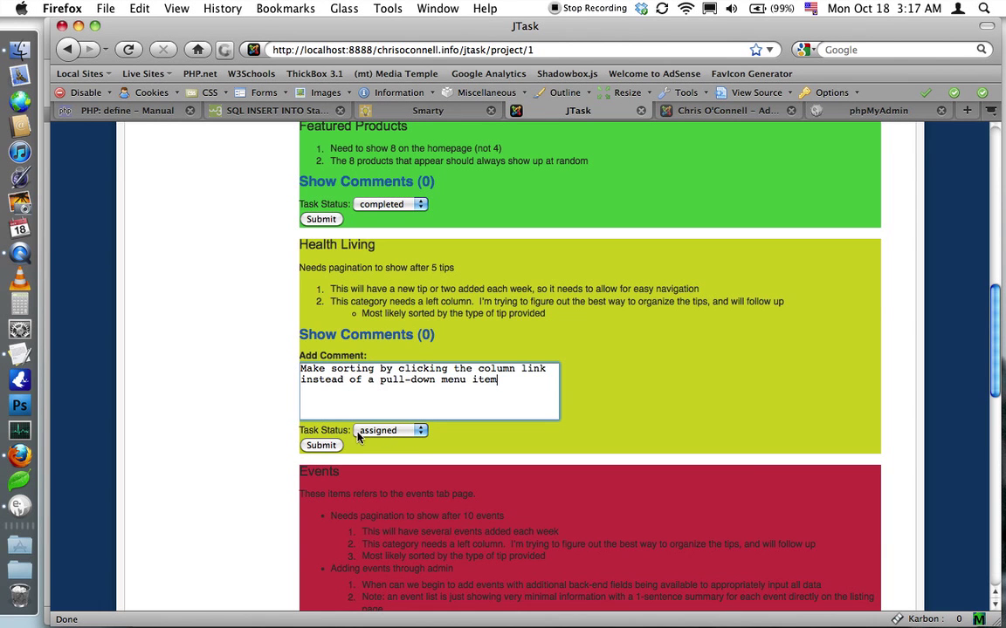
left_click(319, 446)
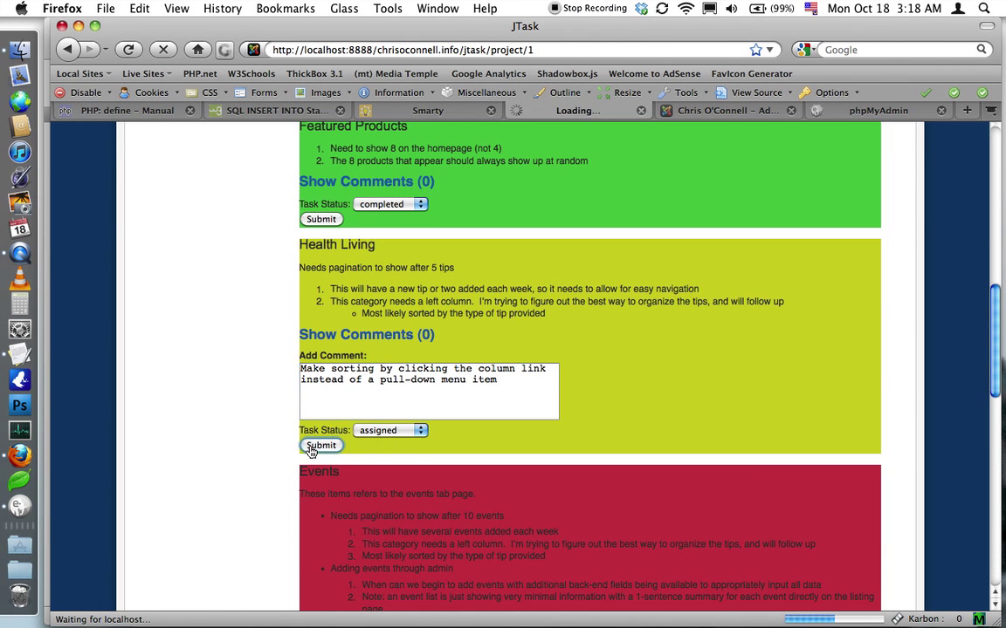
Step: Paste the TextEdit reply about keeping the cookie setting portion for version 2.0 into the Items Per Page task's comment and submit it
scroll(295, 458, "down", 5)
scroll(295, 458, "down", 6)
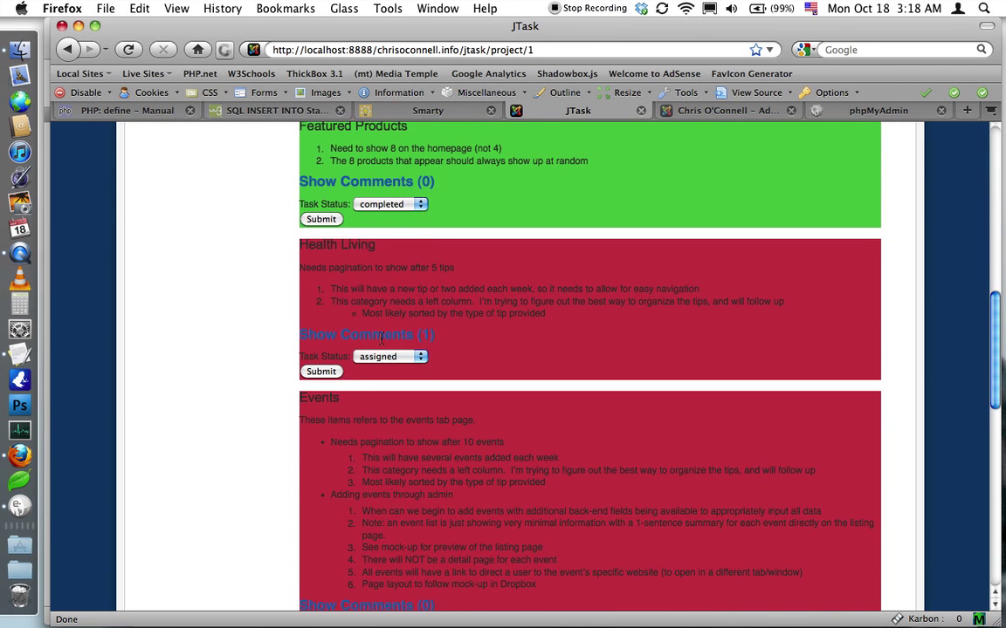
scroll(262, 332, "down", 5)
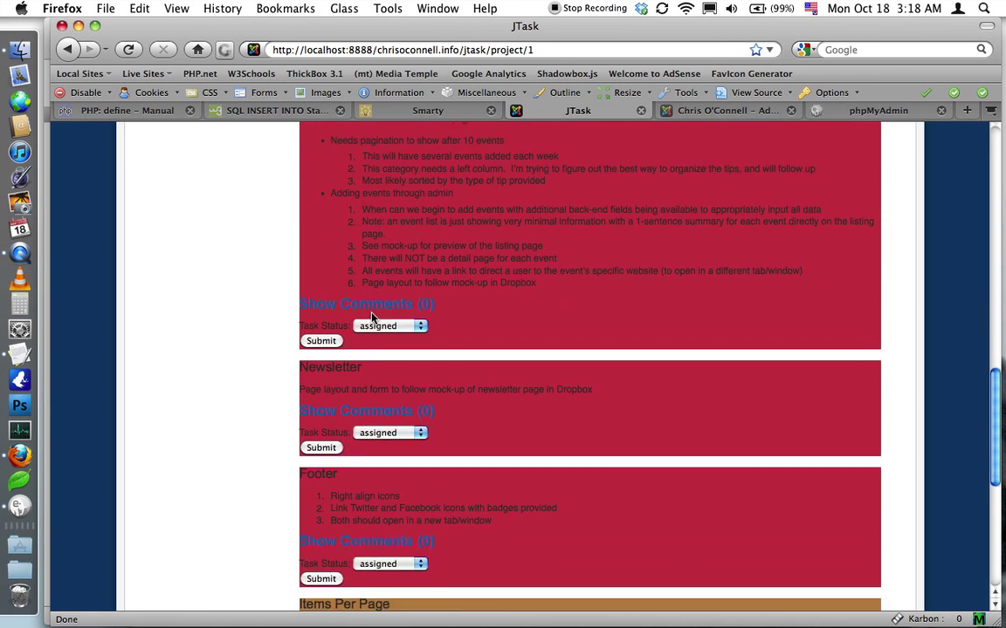
scroll(373, 317, "down", 6)
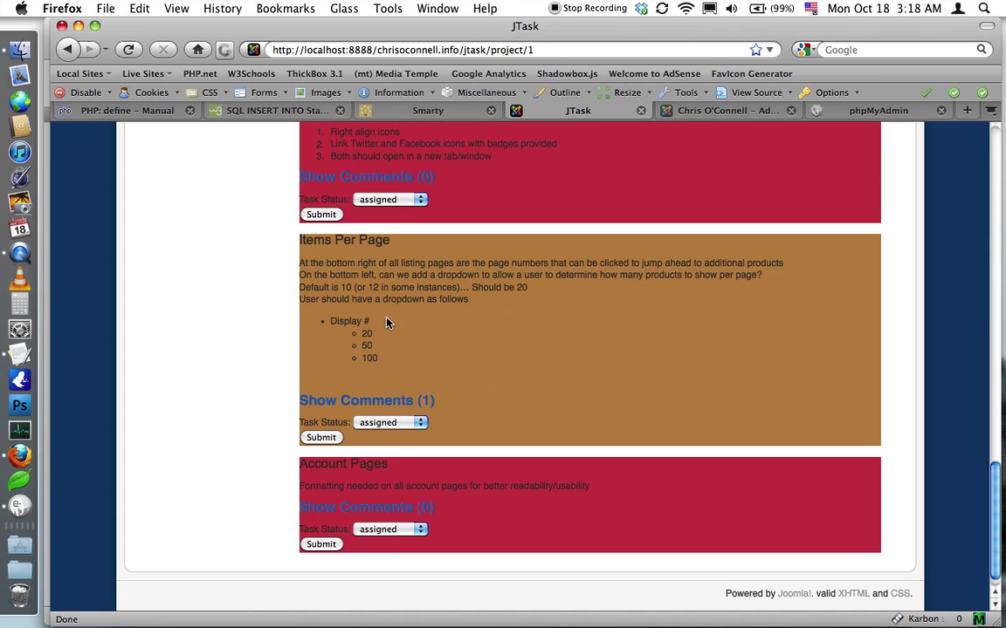
scroll(388, 323, "down", 1)
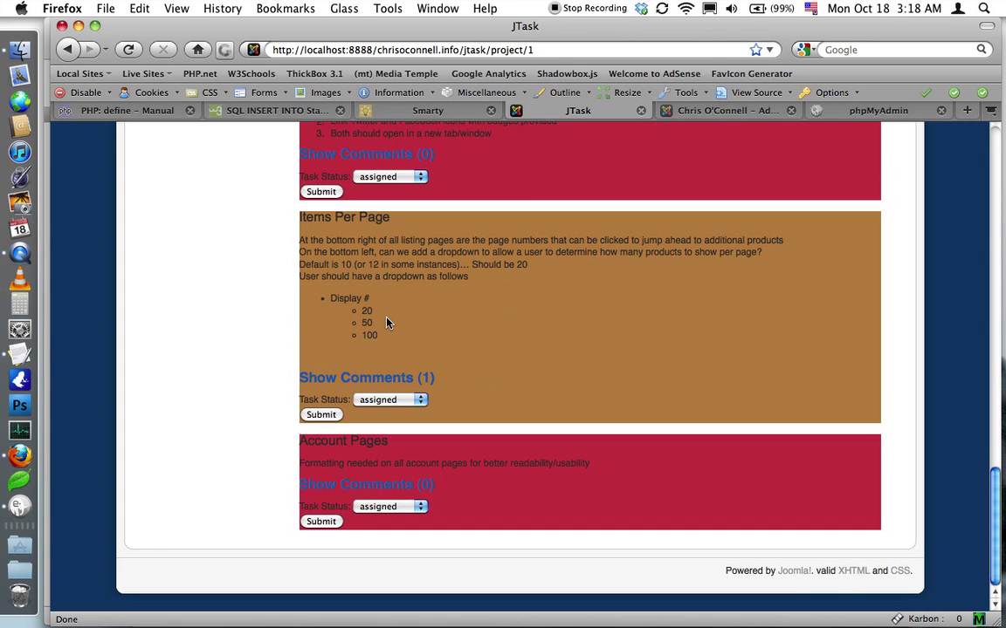
left_click(364, 378)
scroll(611, 392, "down", 2)
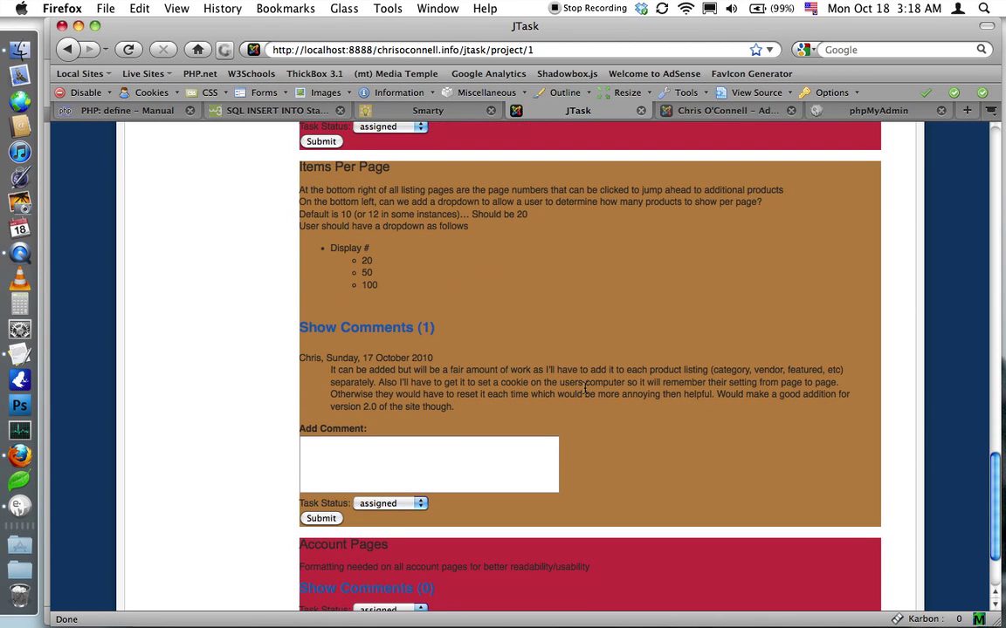
key("super+Tab")
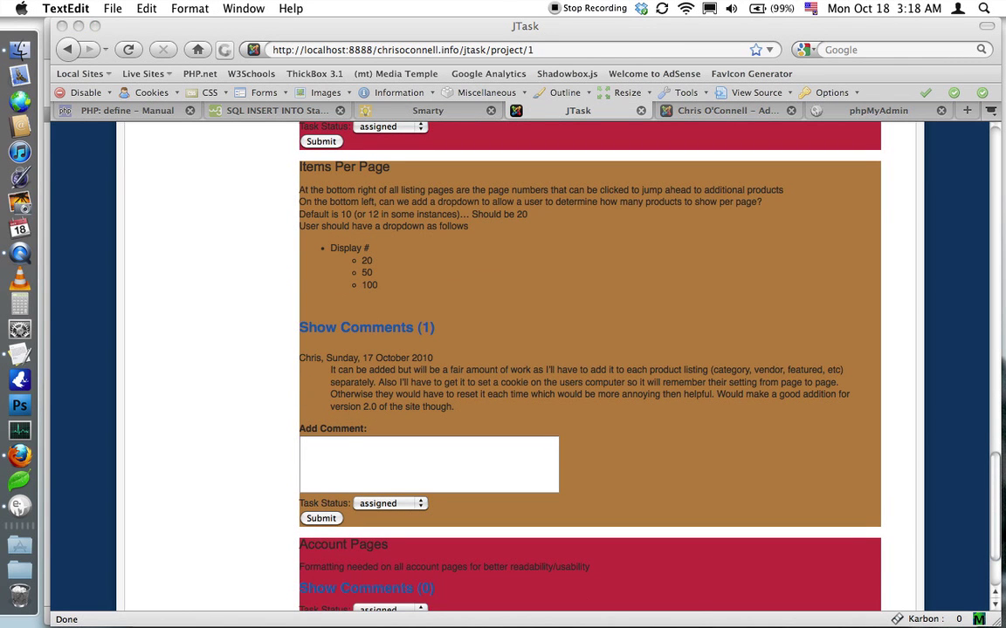
left_click(426, 456)
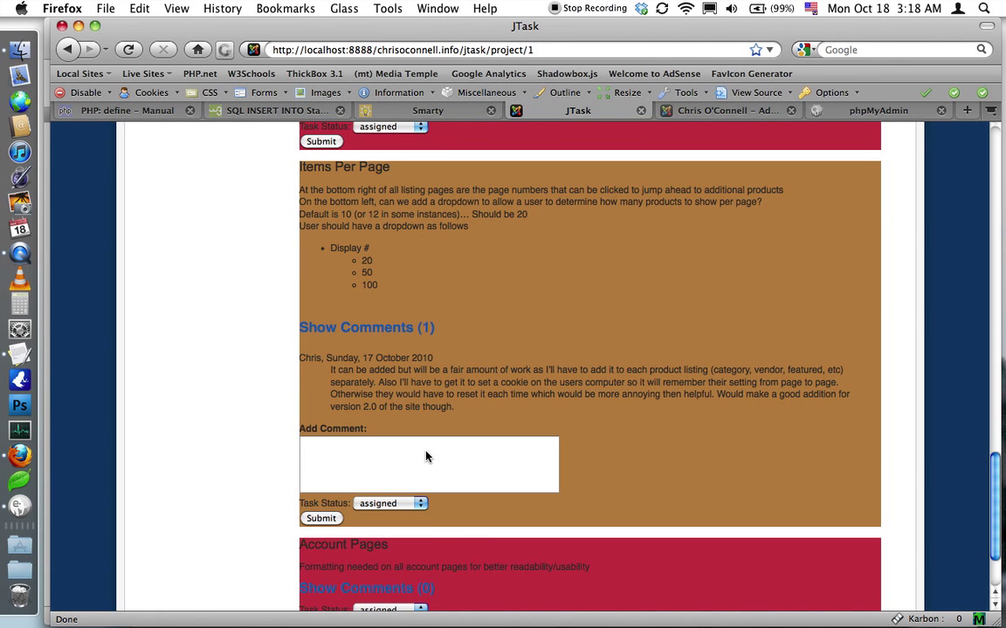
left_click(413, 457)
key("super+v")
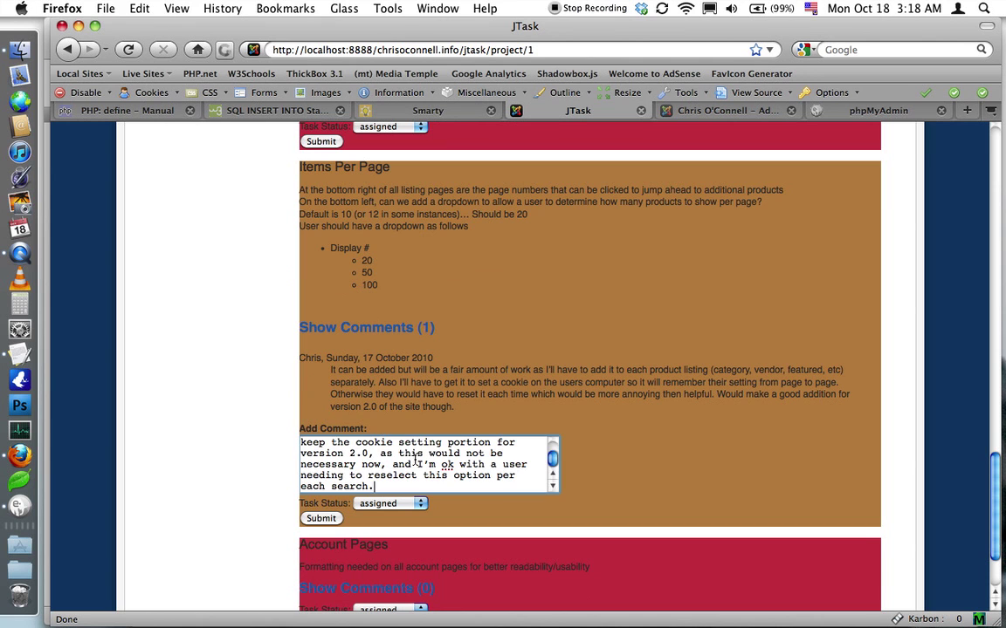
left_click(322, 519)
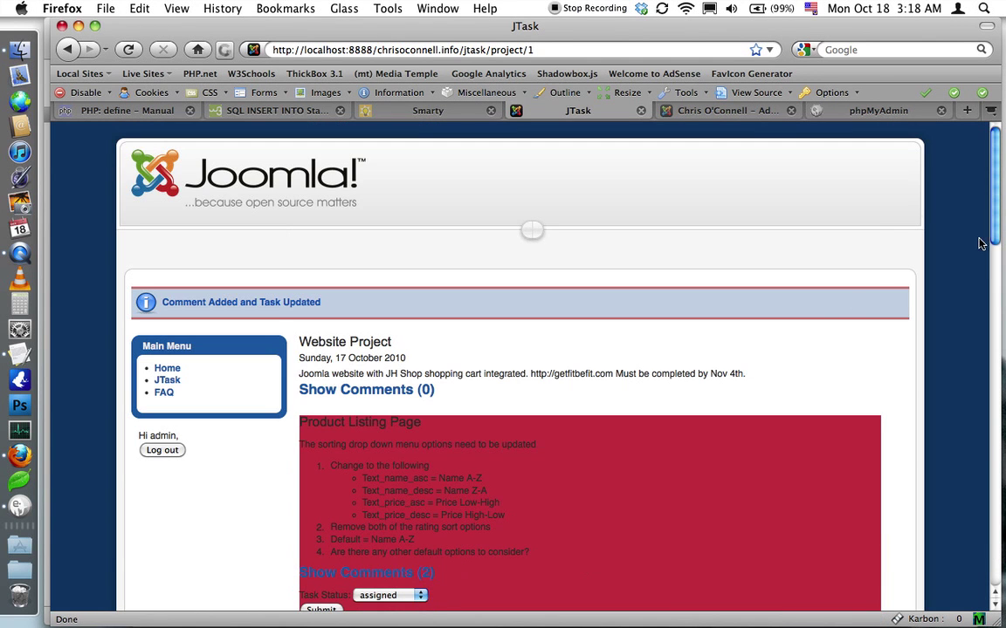
Step: Check the updated Items Per Page task in the project list and log the admin out of the front end
left_click_drag(994, 238, 981, 623)
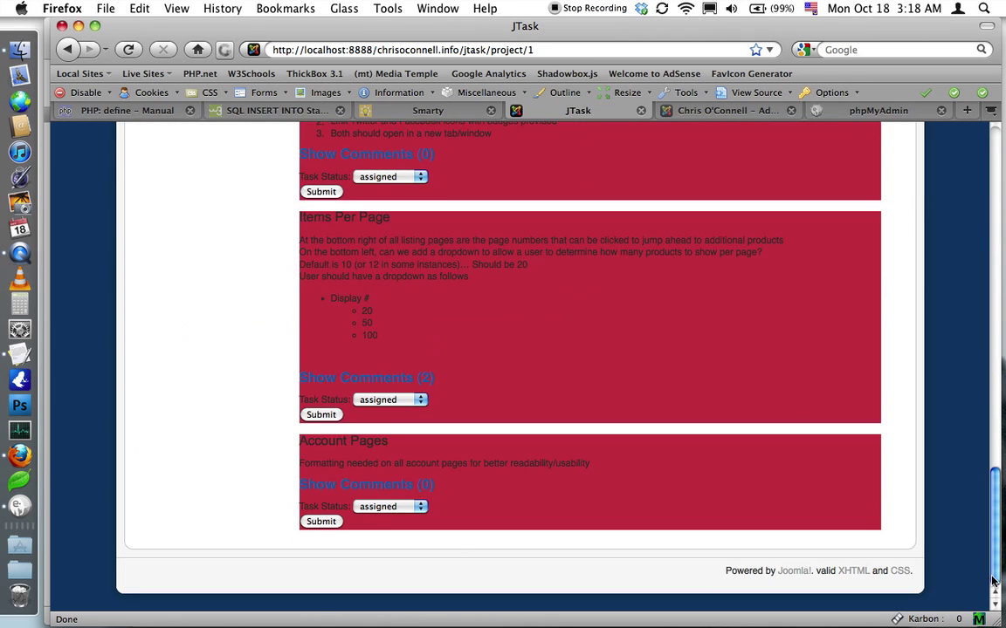
left_click_drag(993, 580, 887, 178)
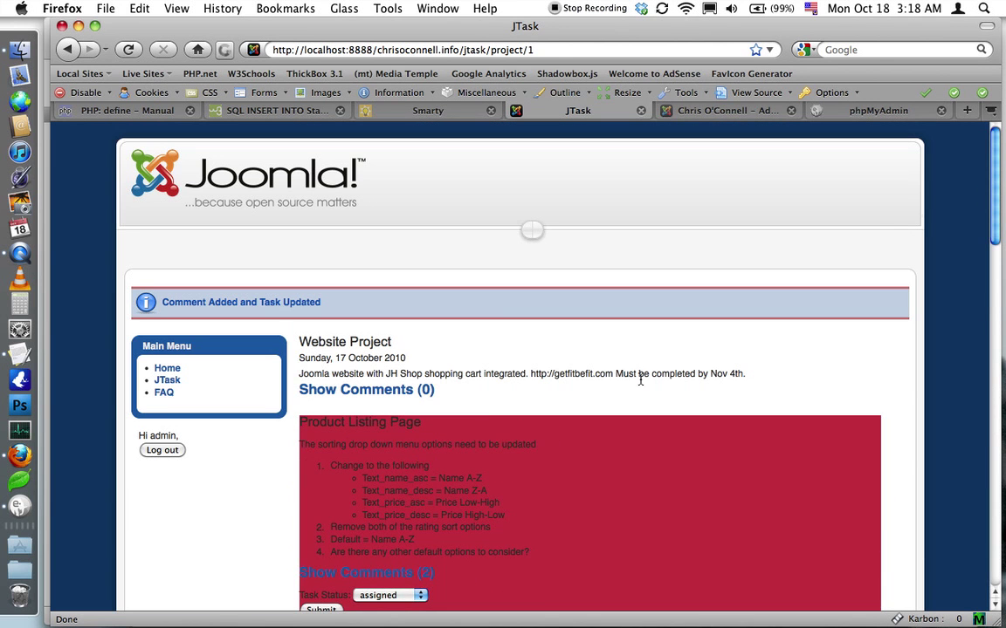
left_click(162, 449)
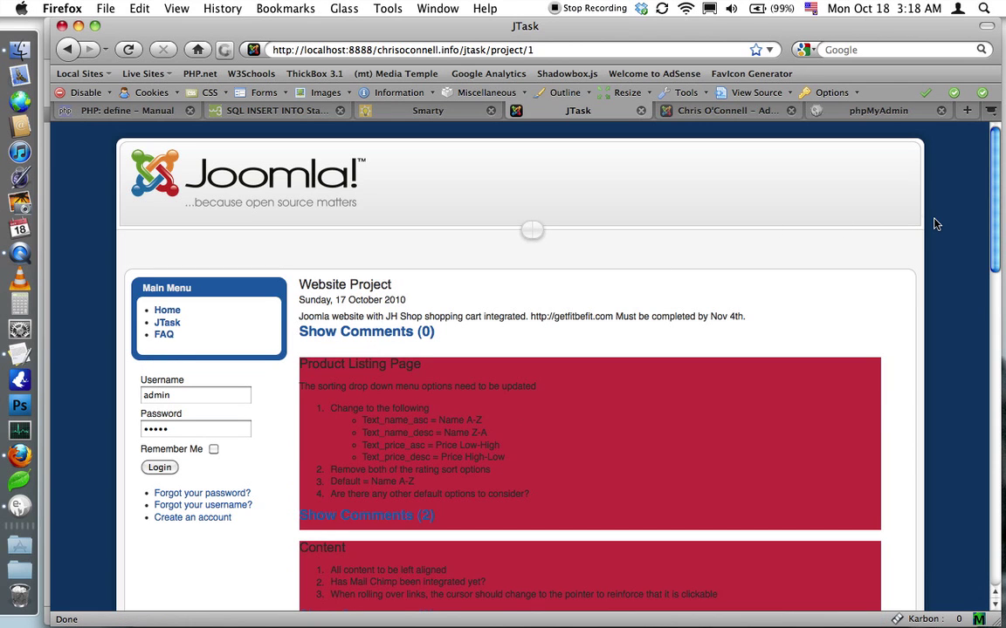
Step: Switch to the Joomla administration site and view JTask's User Status Types settings
left_click(721, 117)
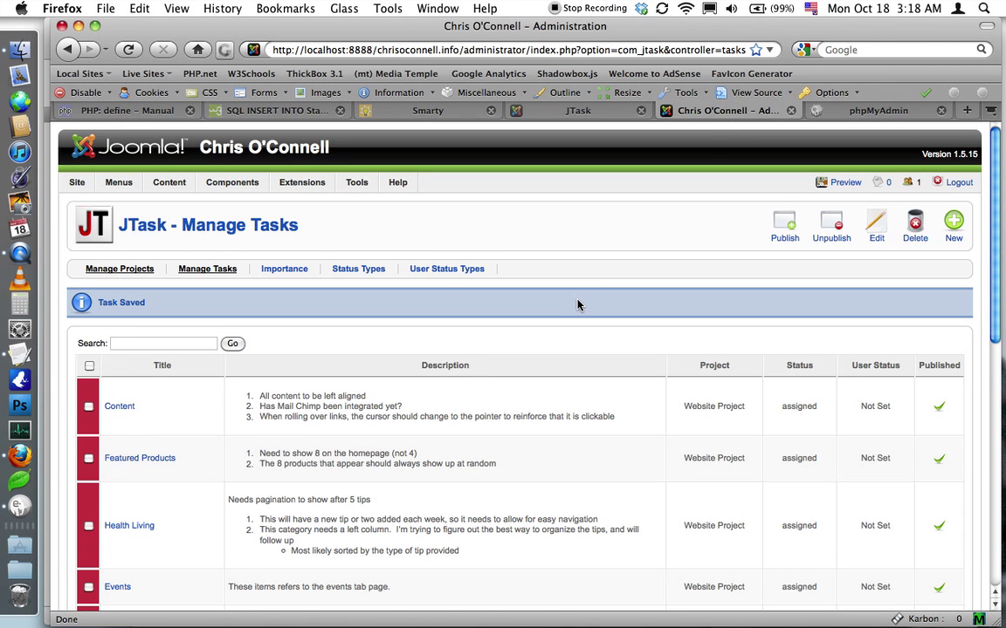
left_click(445, 270)
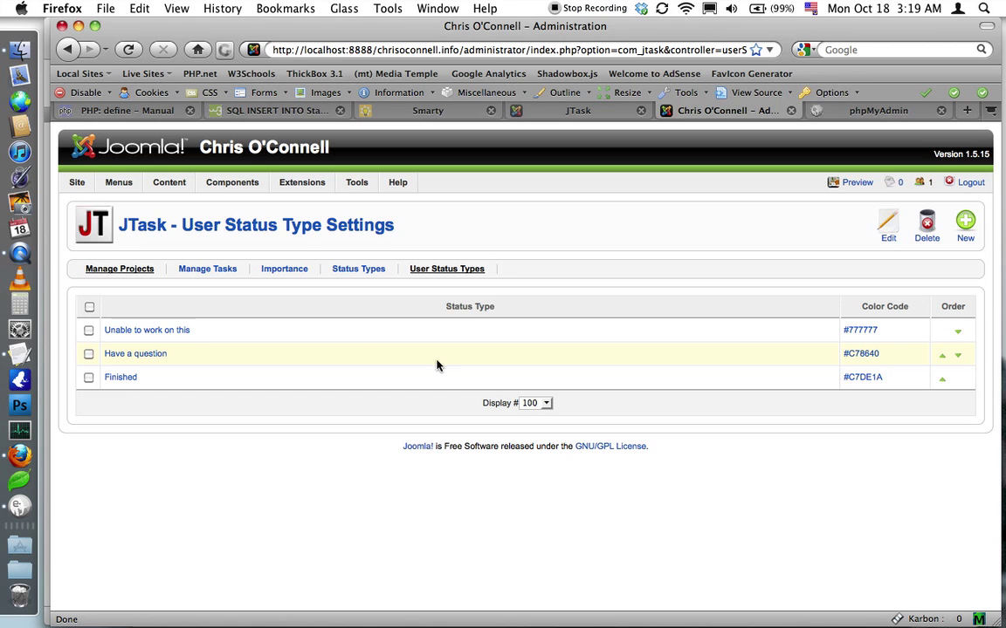
Step: Open the "Unable to work on this" user status type for inline editing and cancel without saving
left_click(148, 332)
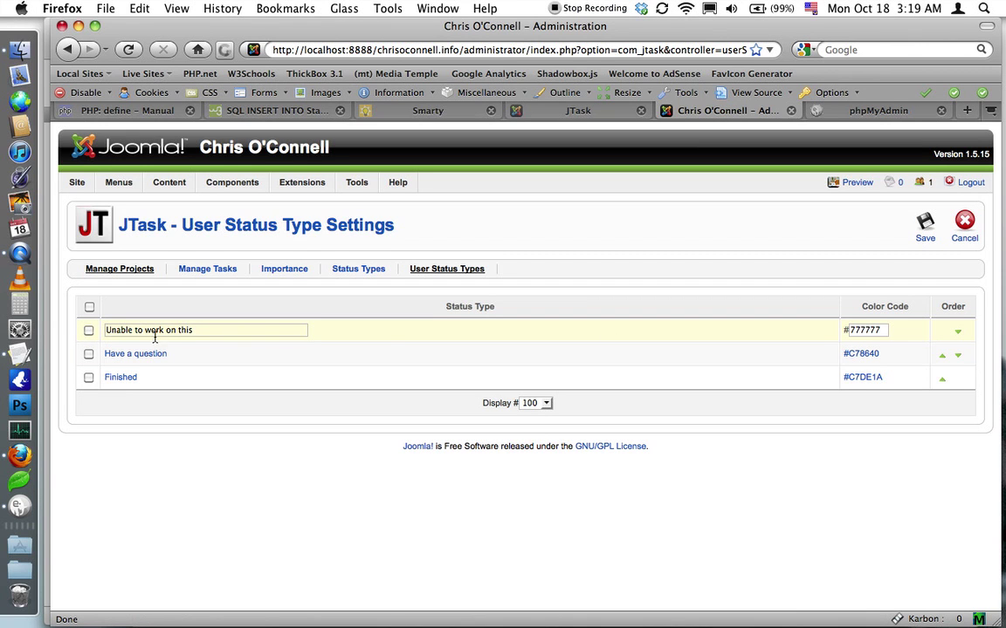
left_click(964, 220)
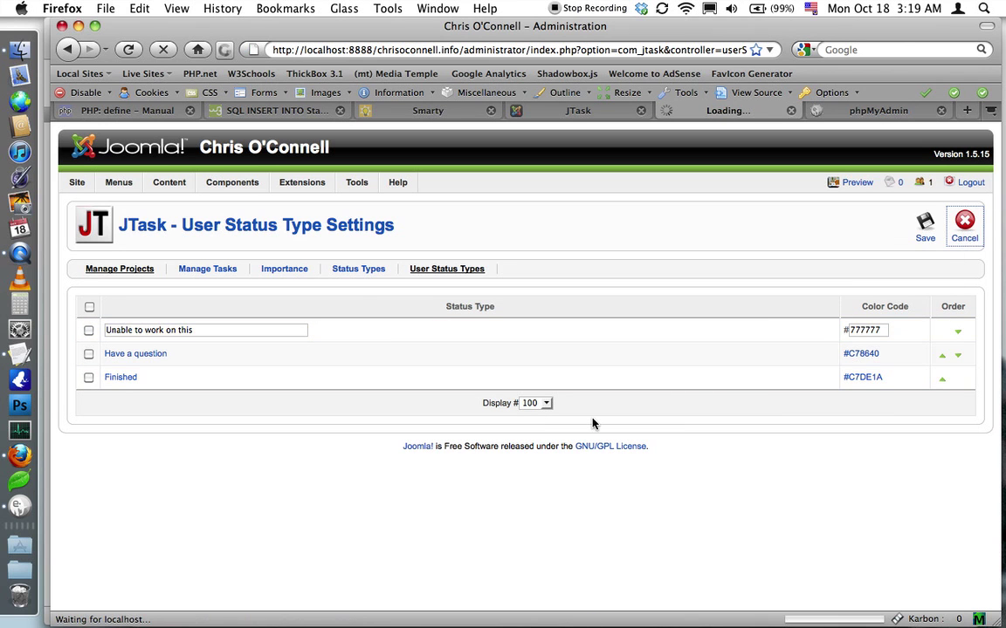
Step: Select all the user status types, open them together for inline editing, and cancel without saving
left_click(85, 333)
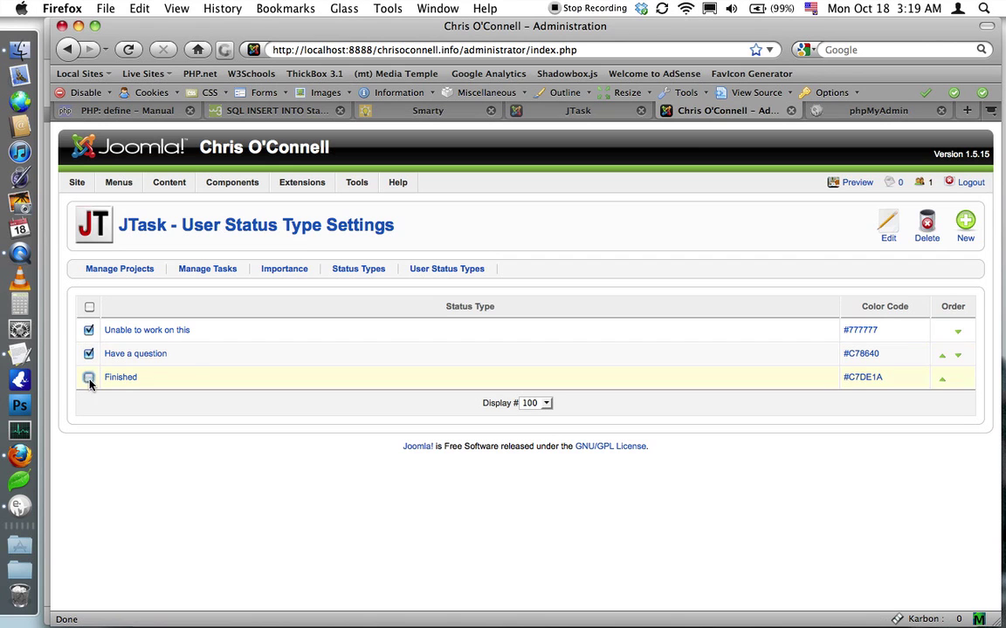
left_click(89, 307)
left_click(89, 307)
left_click(89, 307)
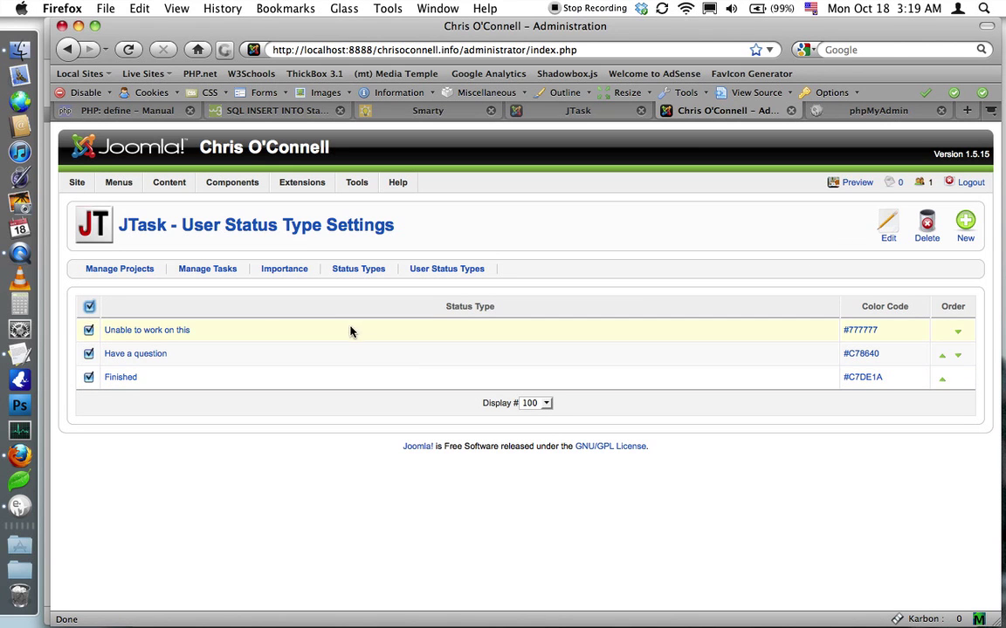
left_click(889, 225)
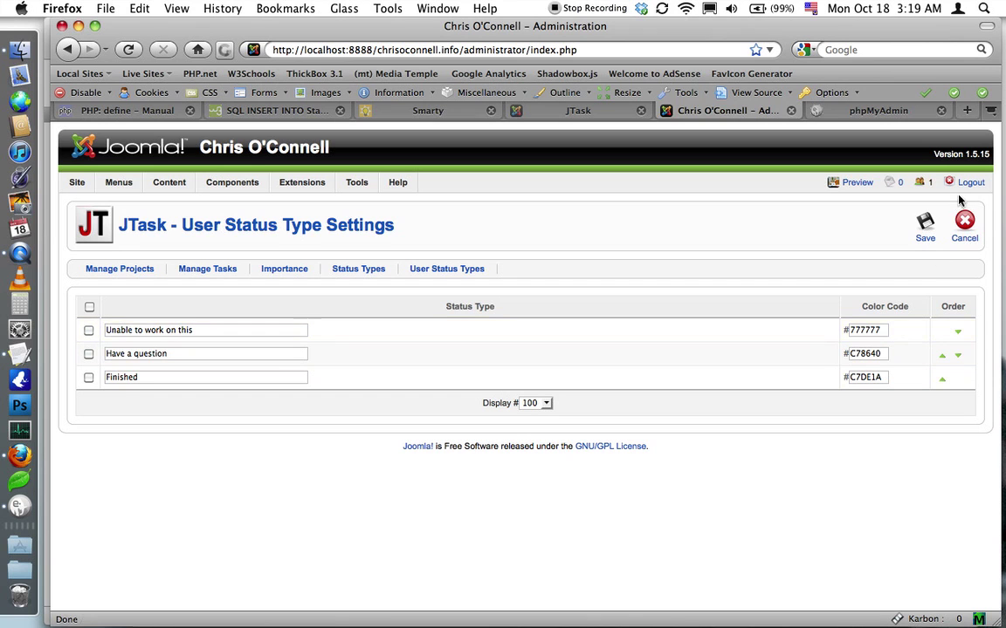
left_click(964, 226)
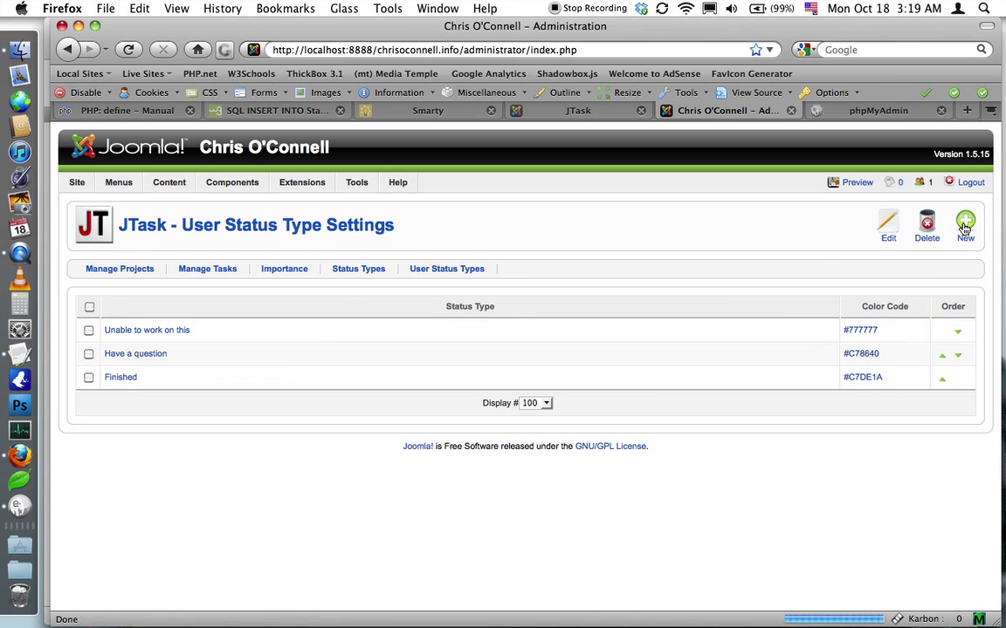